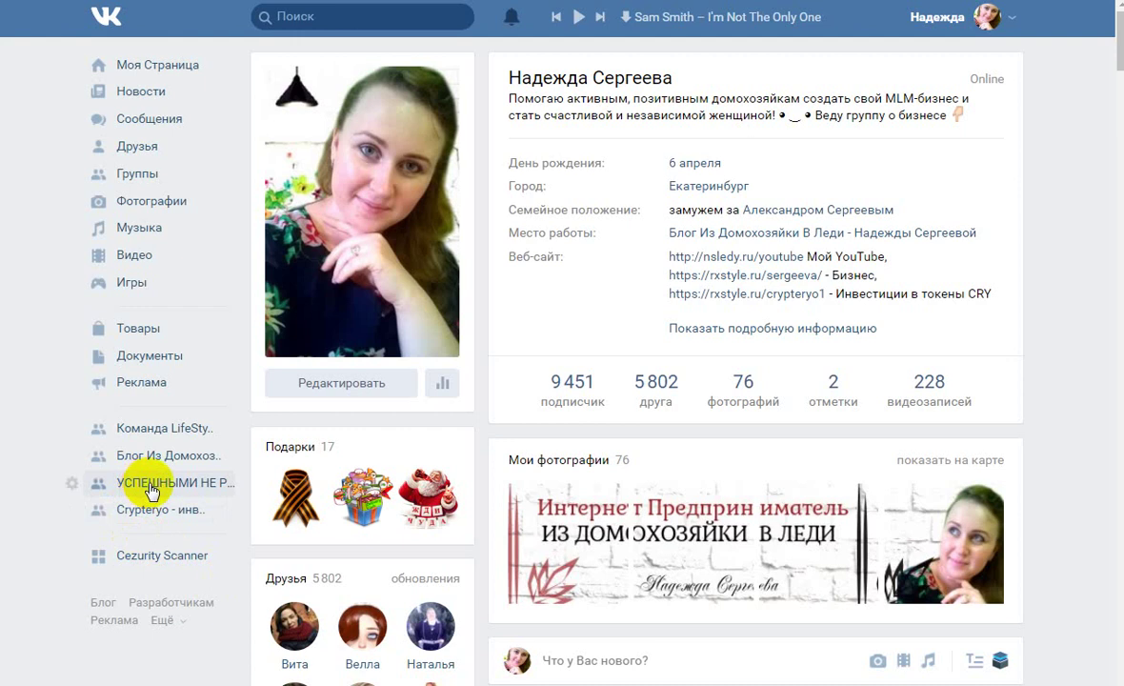
Step: Open the community УСПЕШНЫМИ НЕ РОЖДАЮТСЯ and launch its Гамаюн message mailing app
left_click(152, 487)
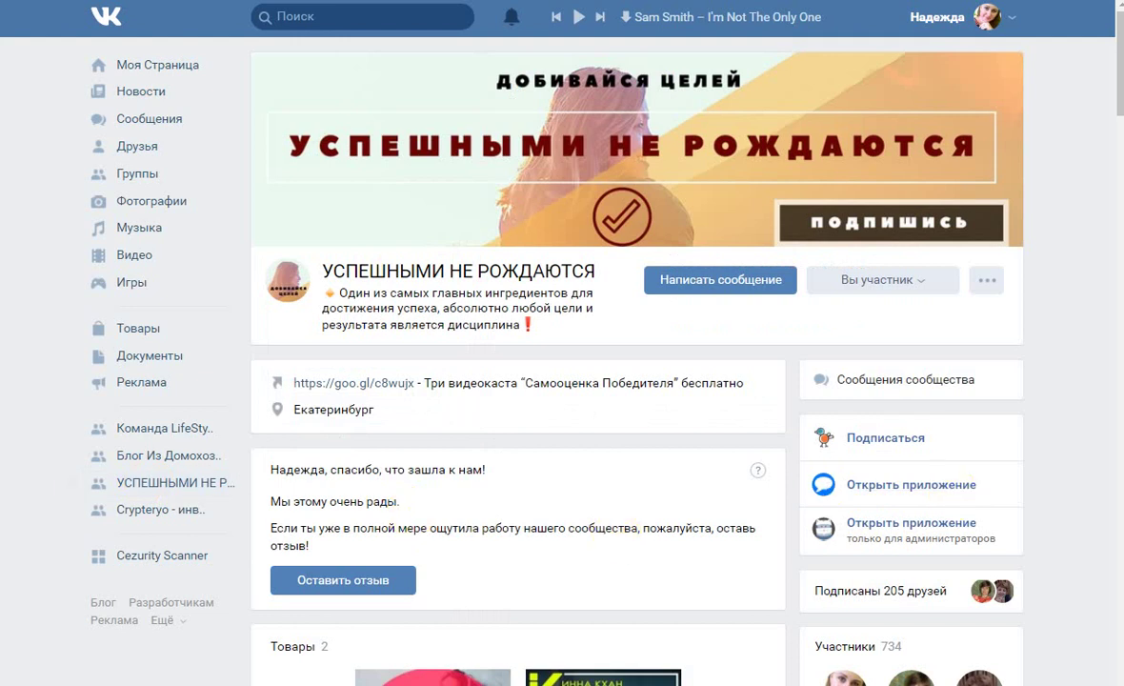
left_click(957, 438)
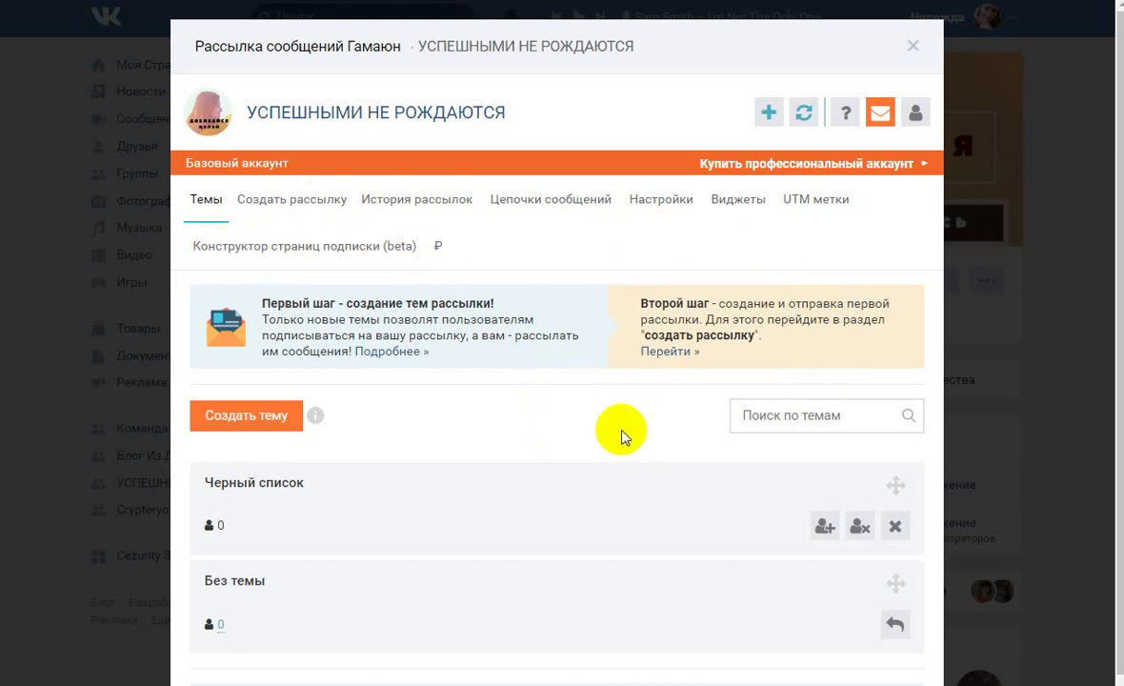
Step: Start a new mailing topic and name it "Бизнес полезности"
left_click(268, 420)
left_click(250, 422)
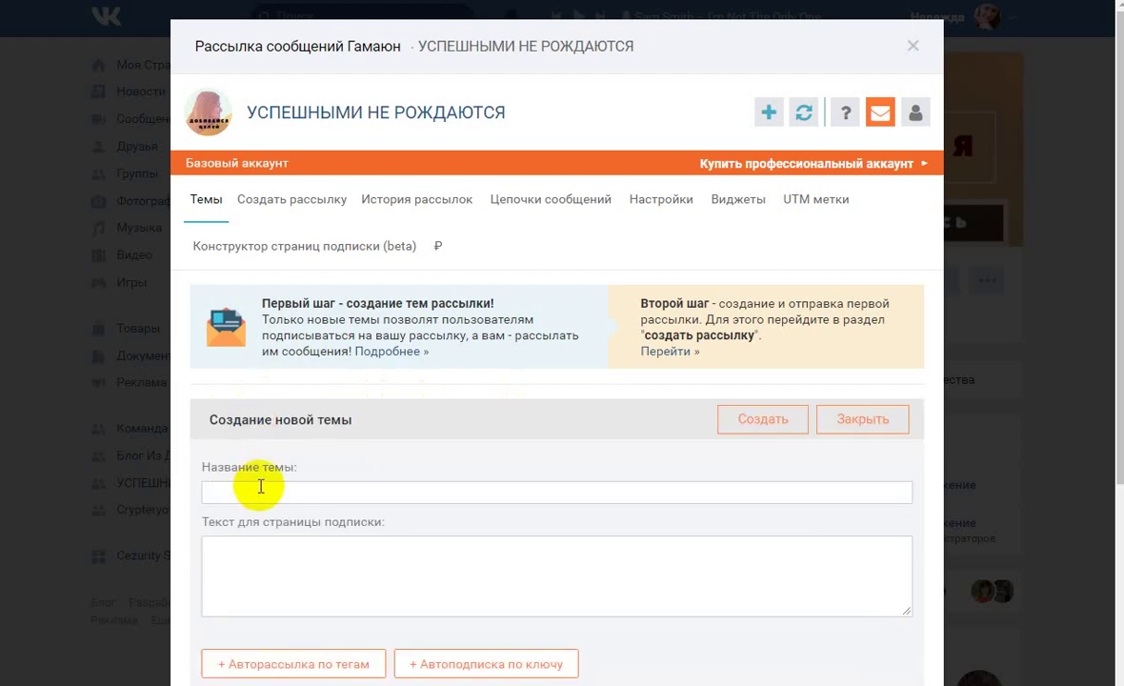
scroll(253, 477, "down", 2)
left_click(257, 317)
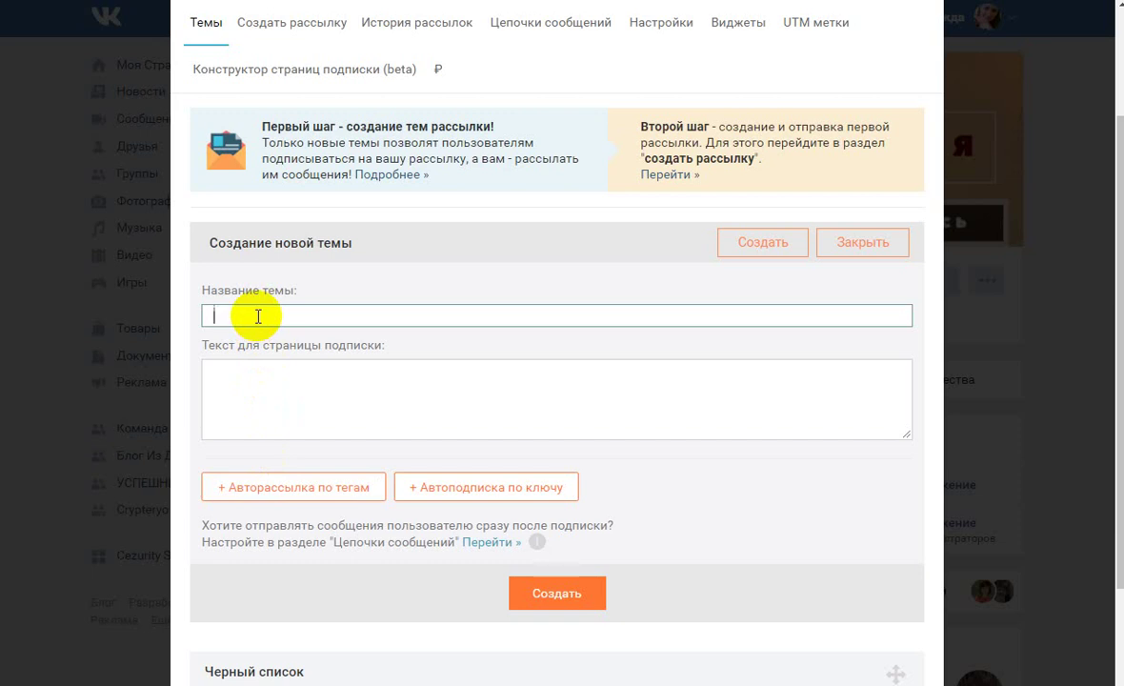
type("Бизнес полезно")
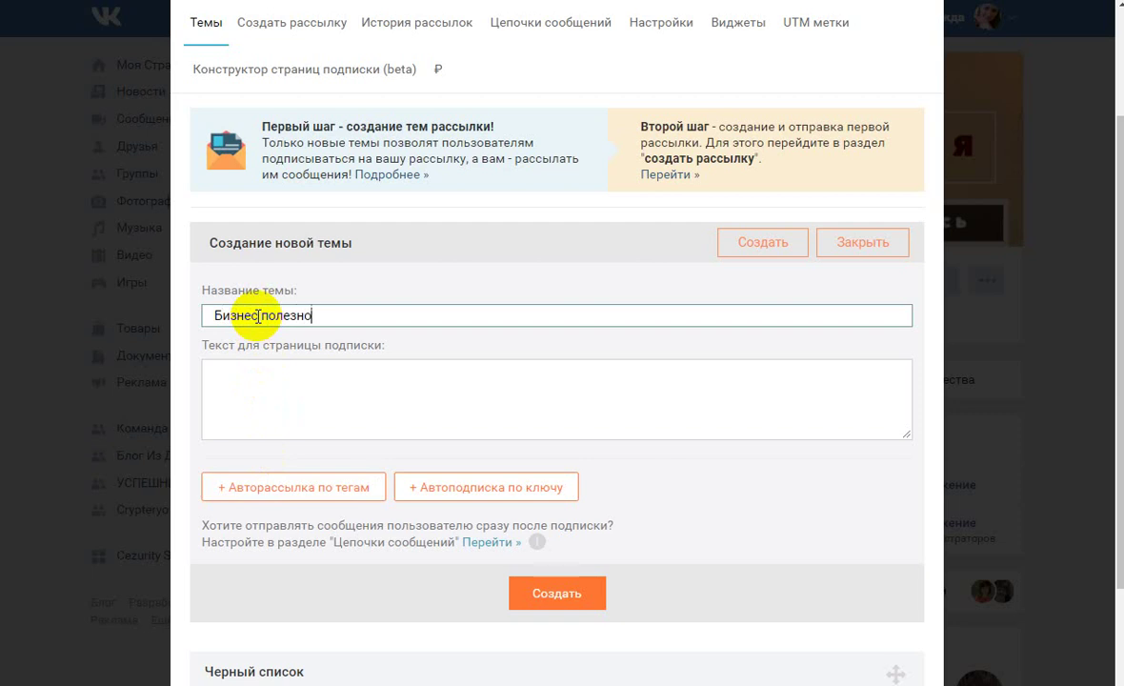
type("сти")
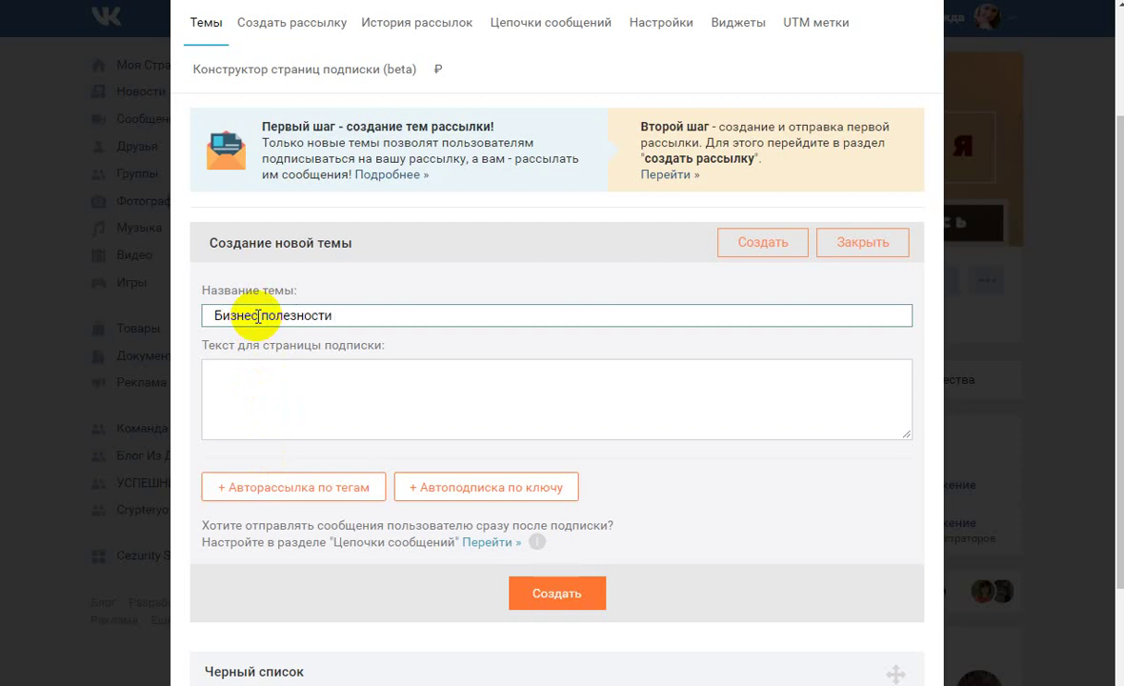
Step: Enter the subscription page text "Почему человек должен подписаться? что он получит? Какая выгода?!" and create the topic
left_click(252, 374)
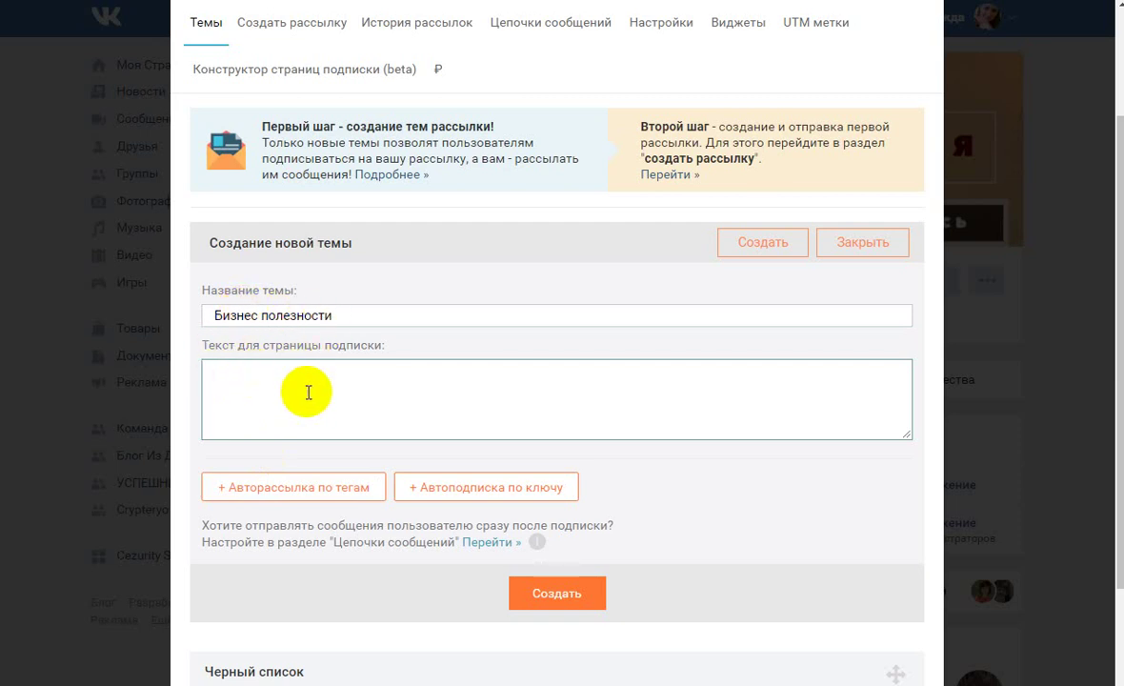
type("Почему человек долже")
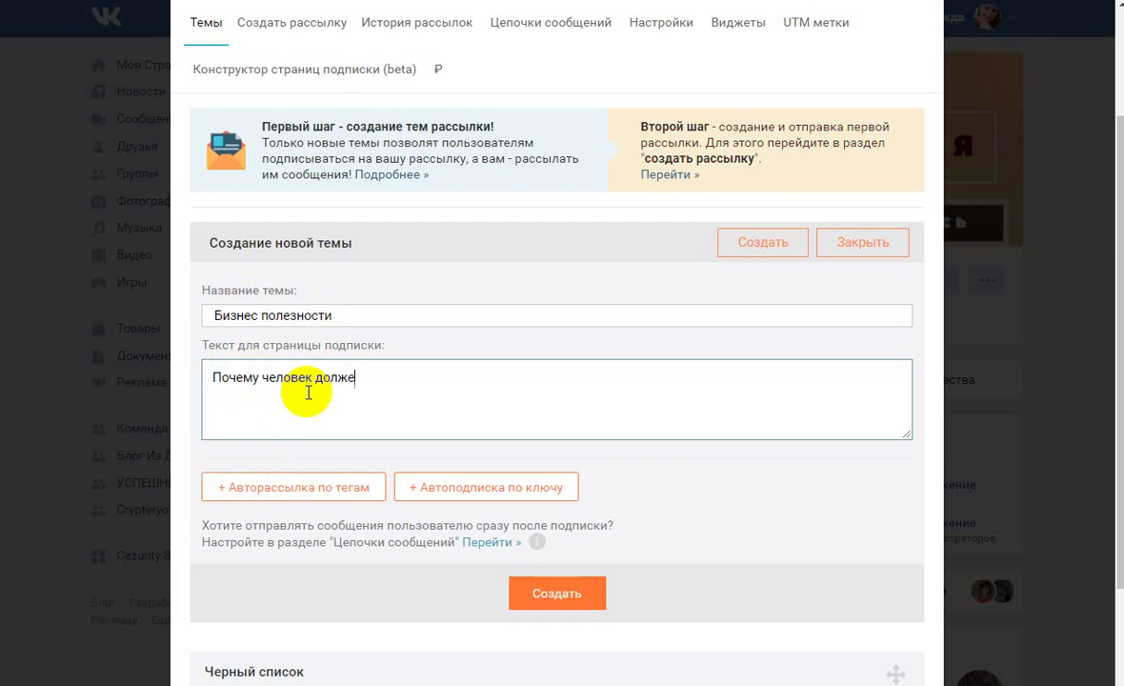
type("н подписаться? ч")
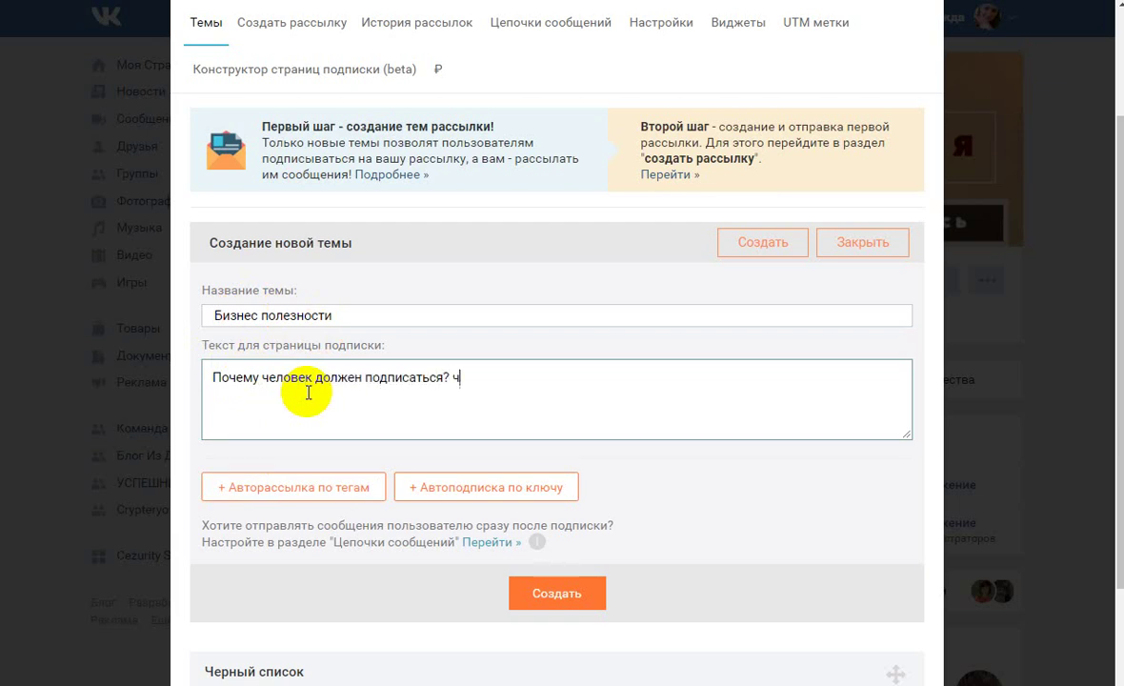
type("то он получит? Кака")
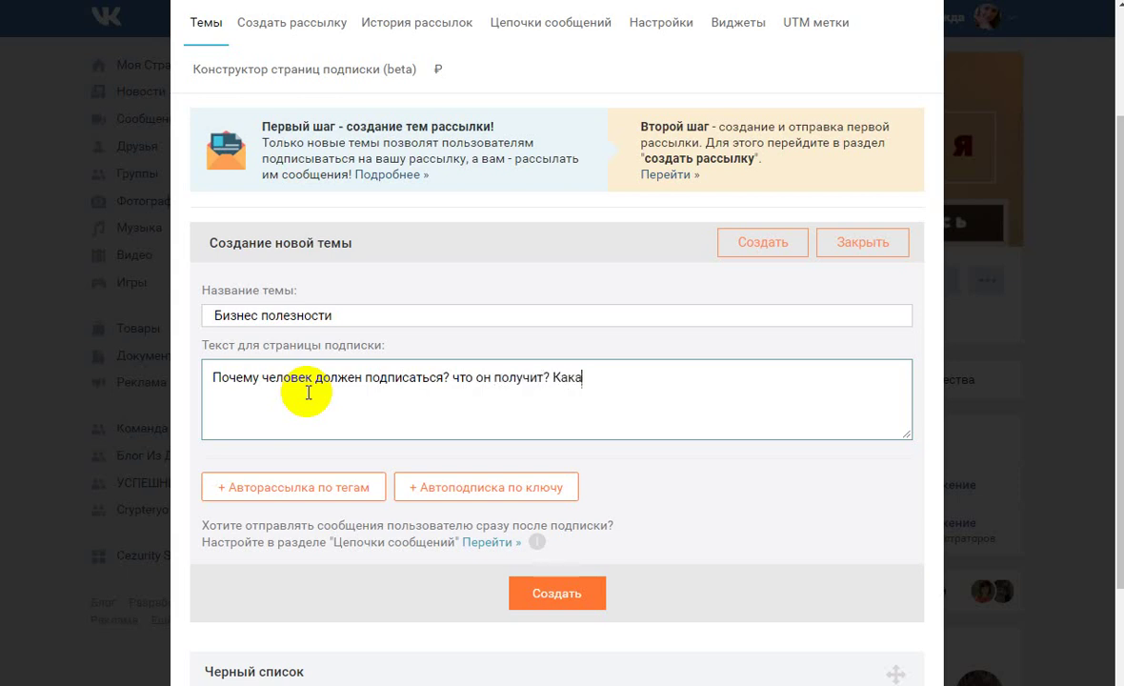
type("я выгода?!")
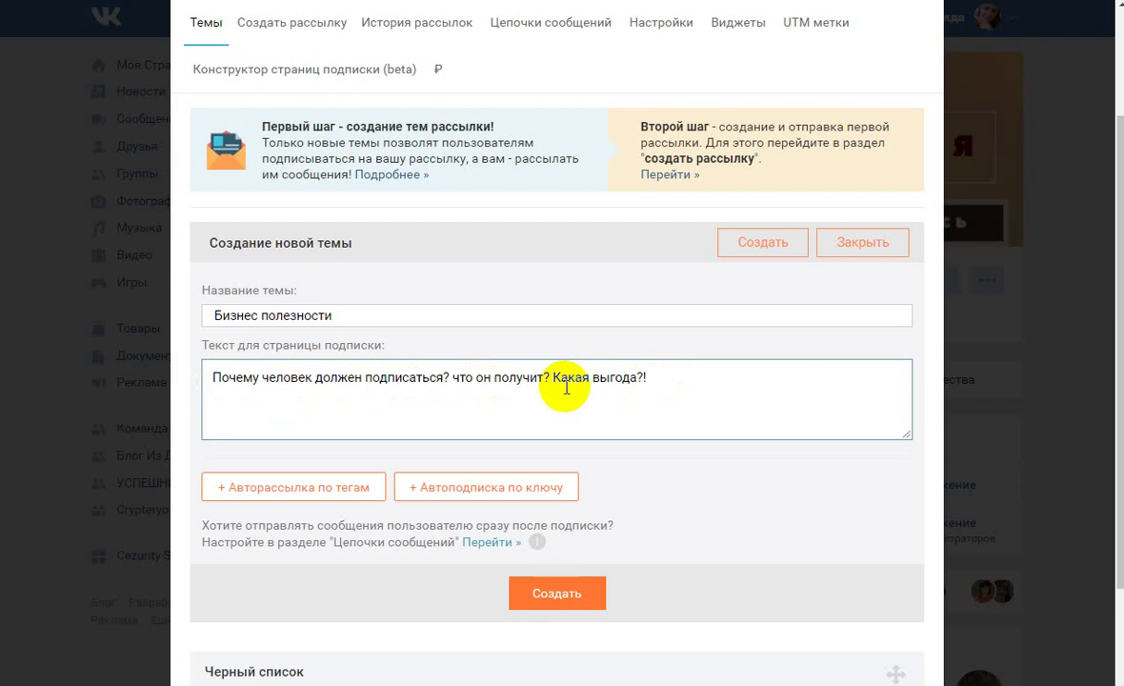
left_click(606, 608)
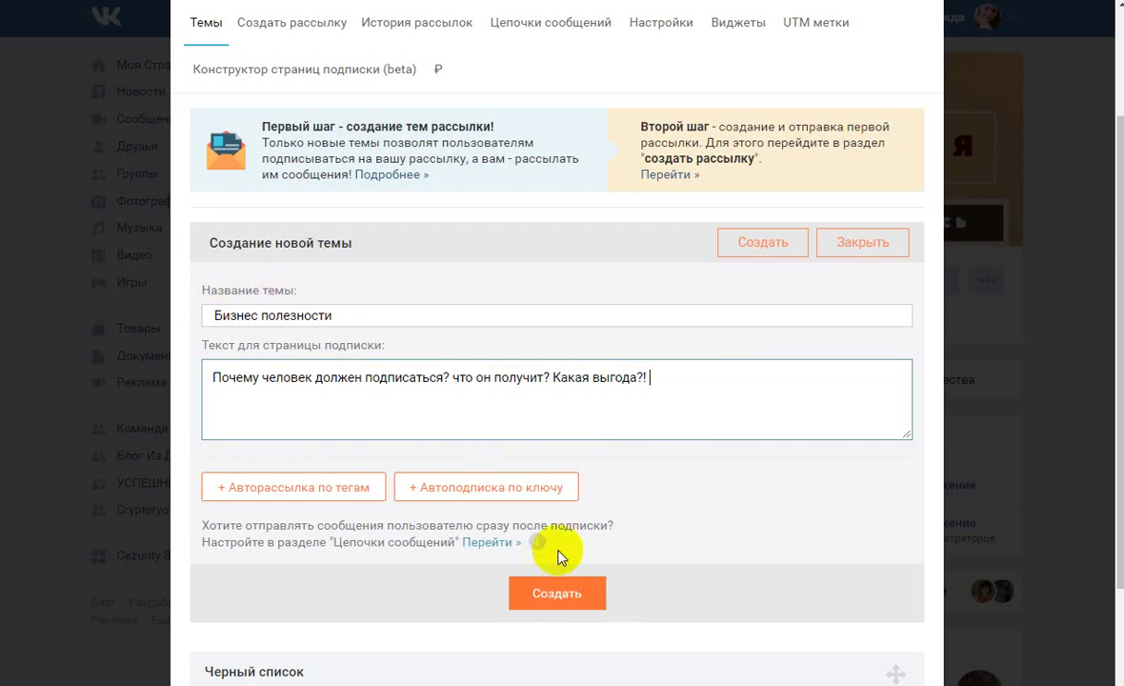
left_click(567, 598)
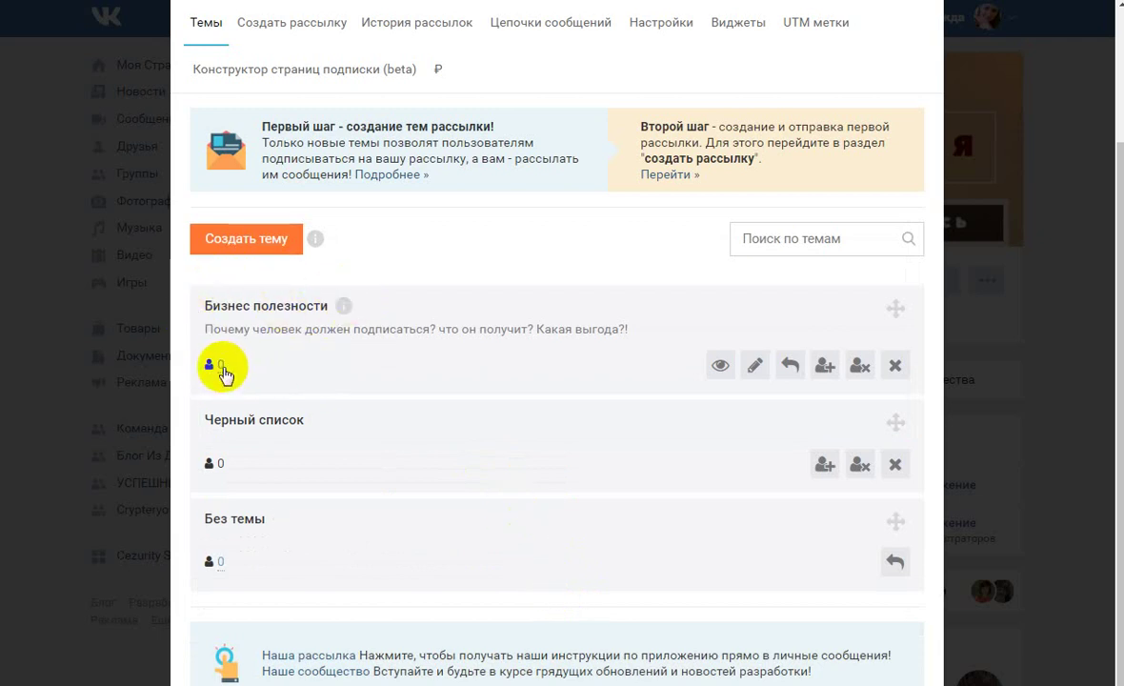
Step: Read the help article for the "Бизнес полезности" topic about what each topic control does
left_click(329, 309)
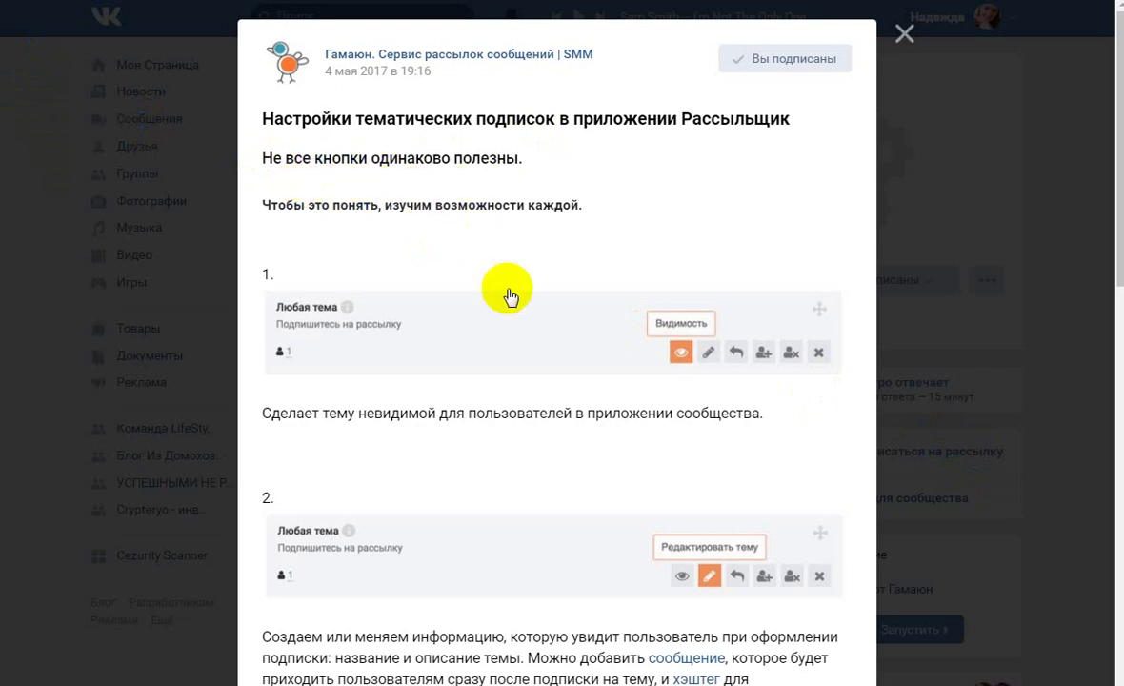
scroll(515, 300, "down", 5)
scroll(521, 308, "down", 4)
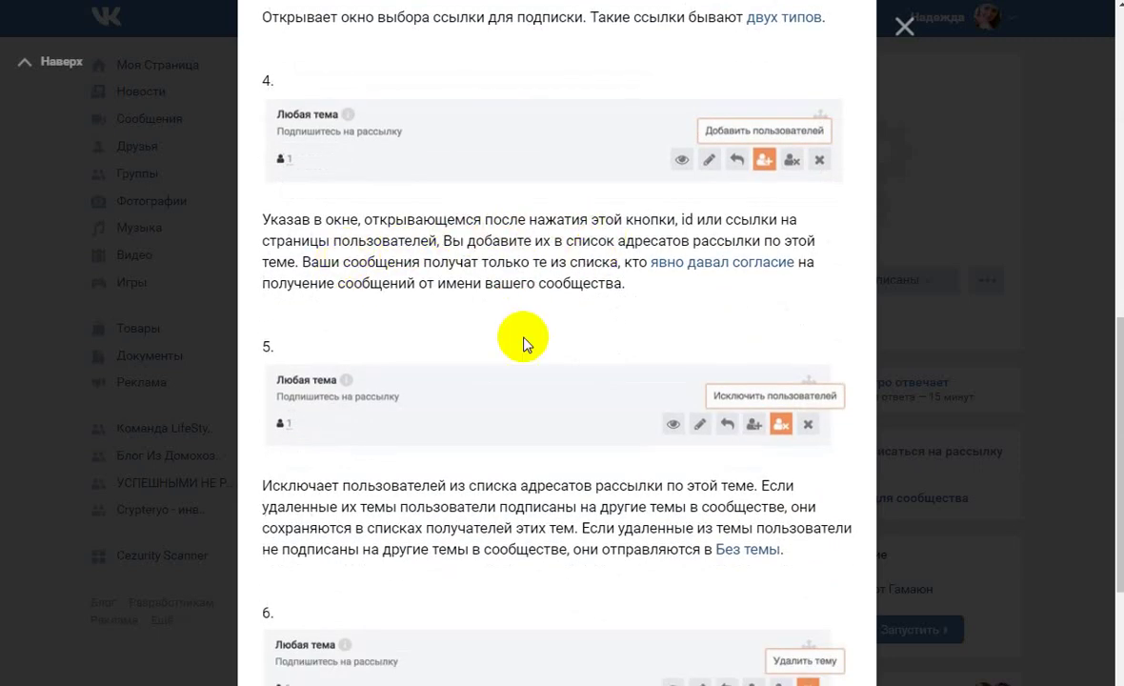
scroll(494, 547, "down", 3)
scroll(401, 426, "down", 3)
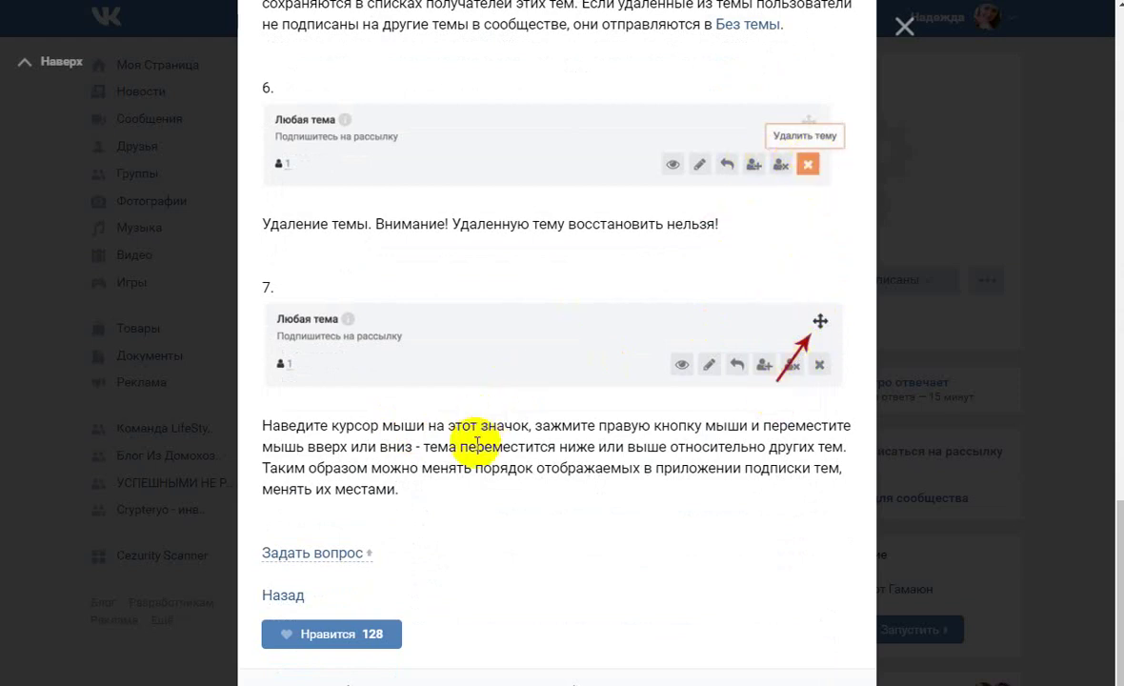
scroll(562, 398, "up", 4)
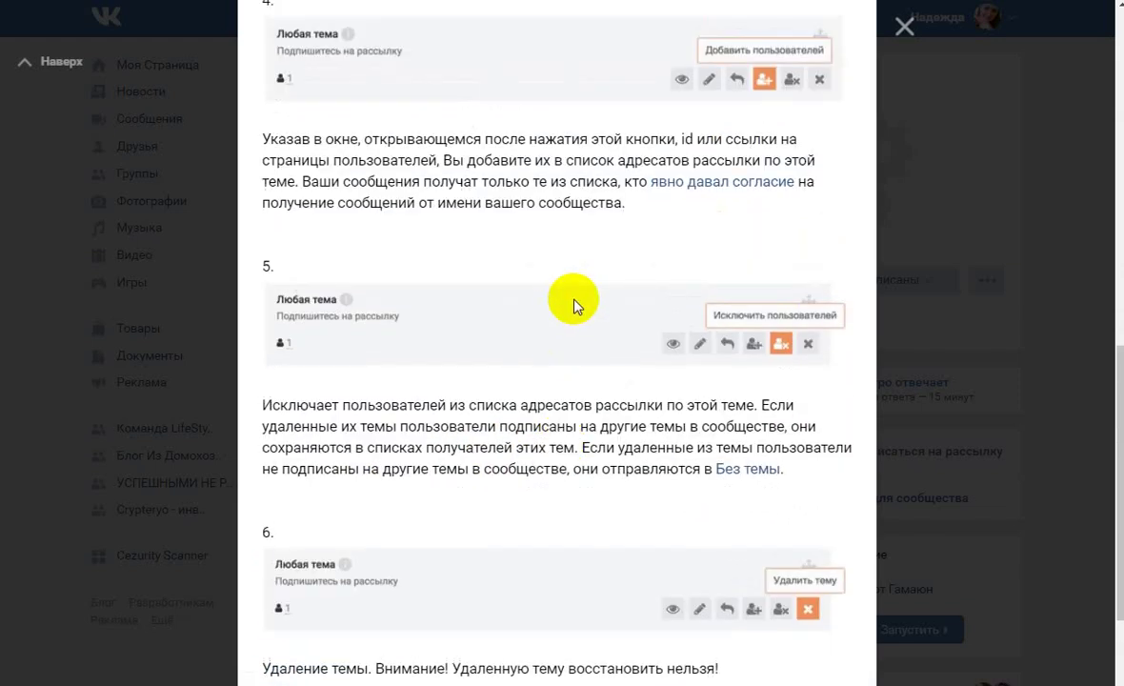
scroll(575, 296, "up", 10)
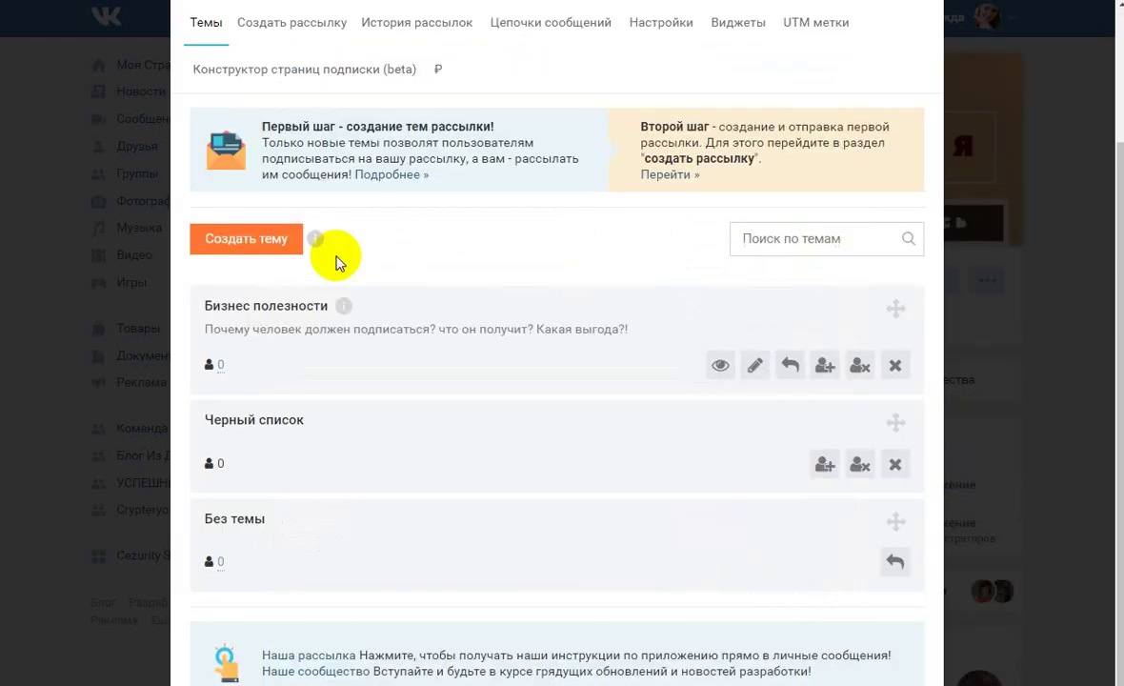
left_click(314, 240)
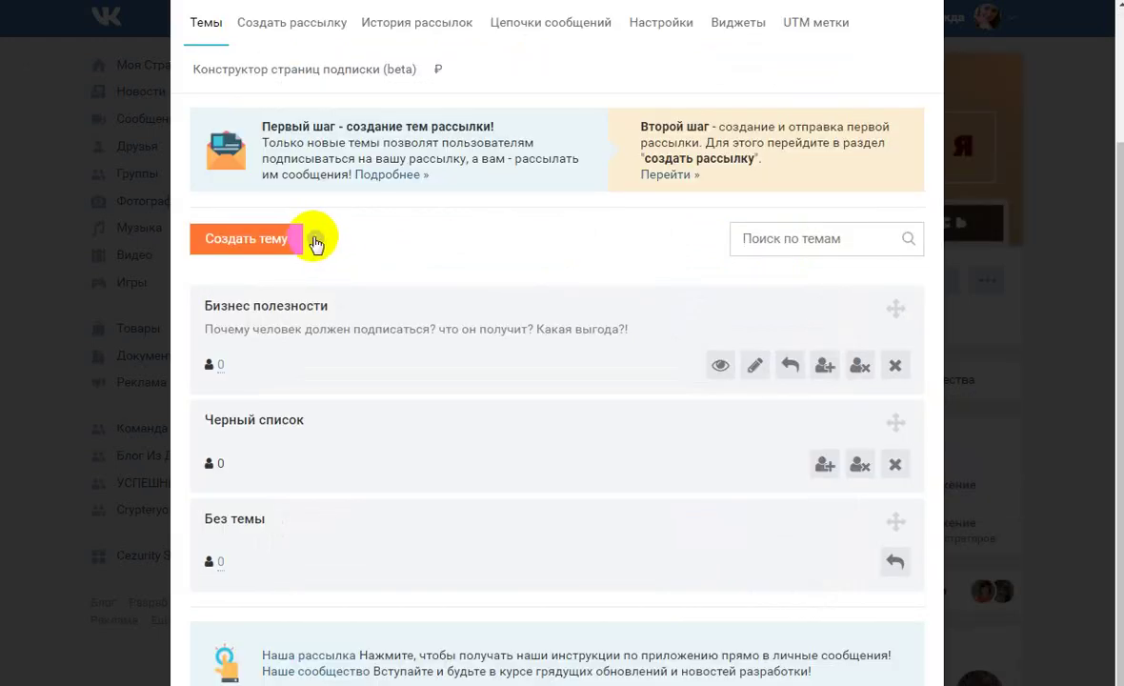
left_click(720, 365)
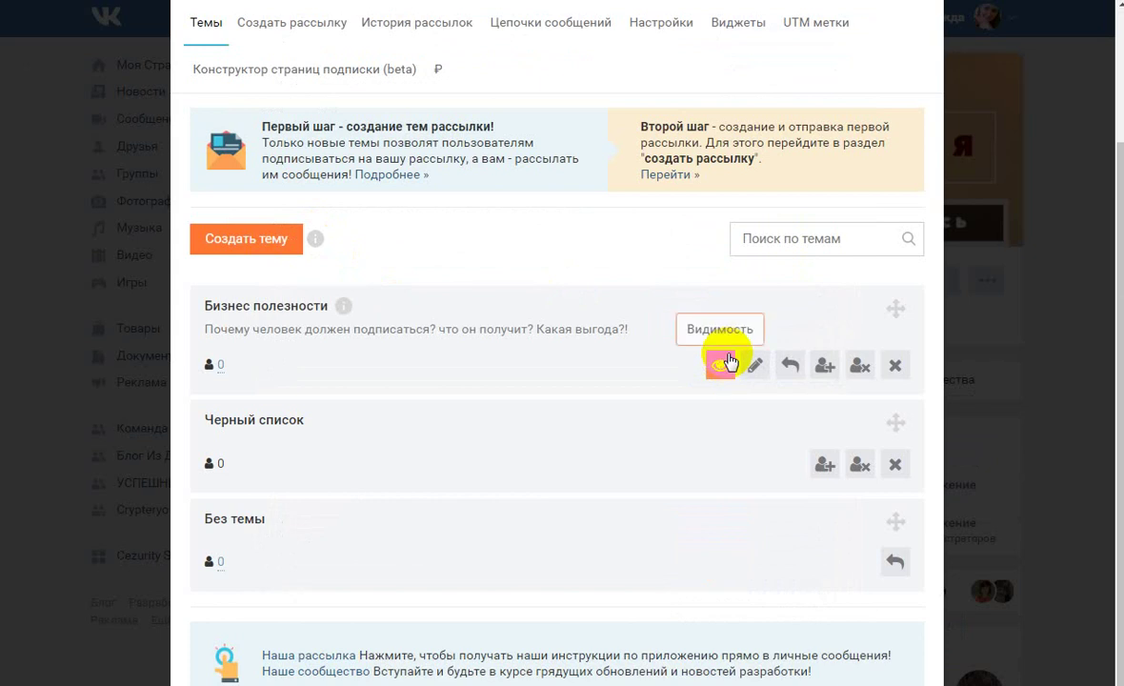
scroll(607, 314, "down", 1)
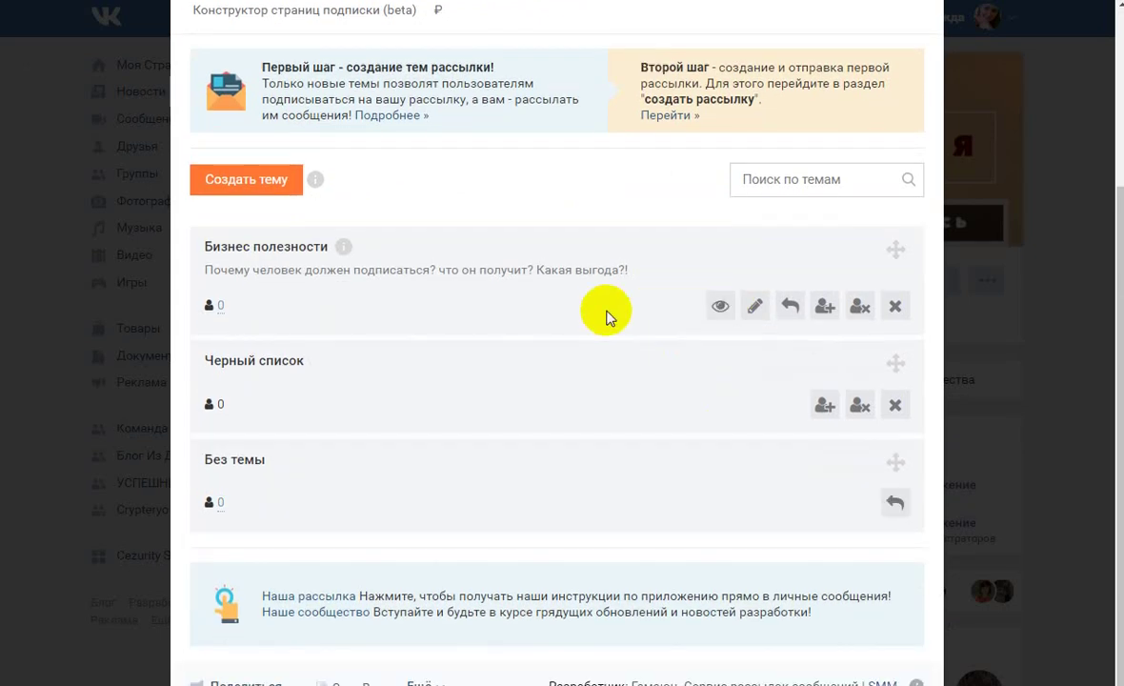
left_click(286, 176)
scroll(219, 167, "up", 3)
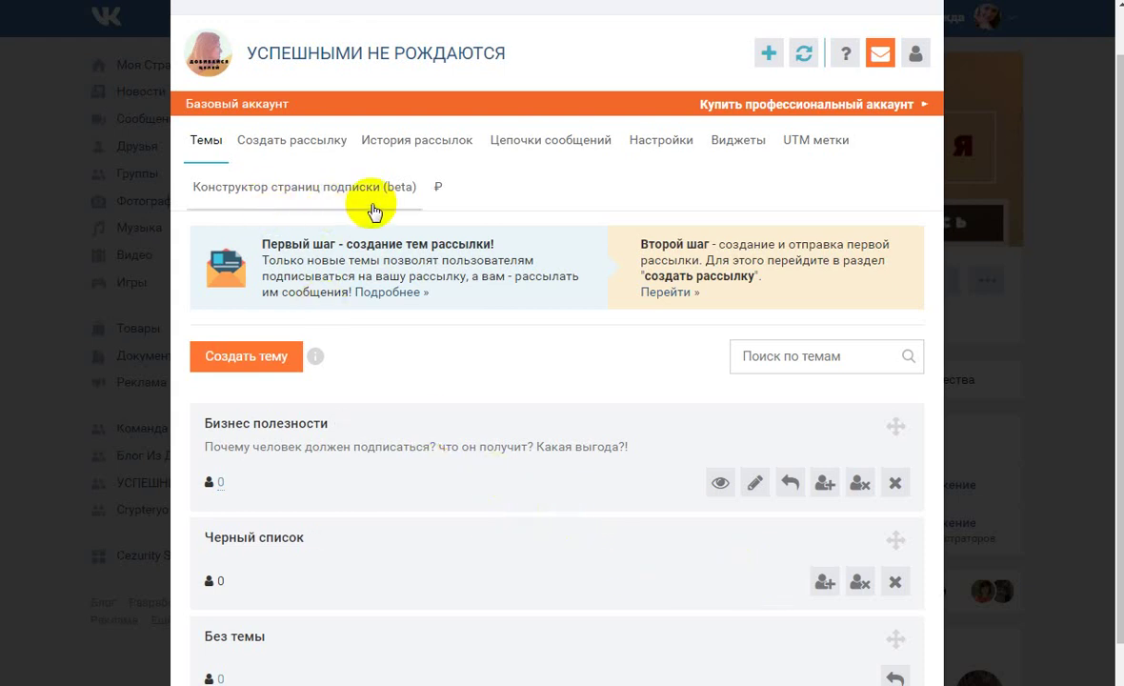
Step: Open the mailing creation form and review its topic, filter, message and send-time fields
left_click(304, 148)
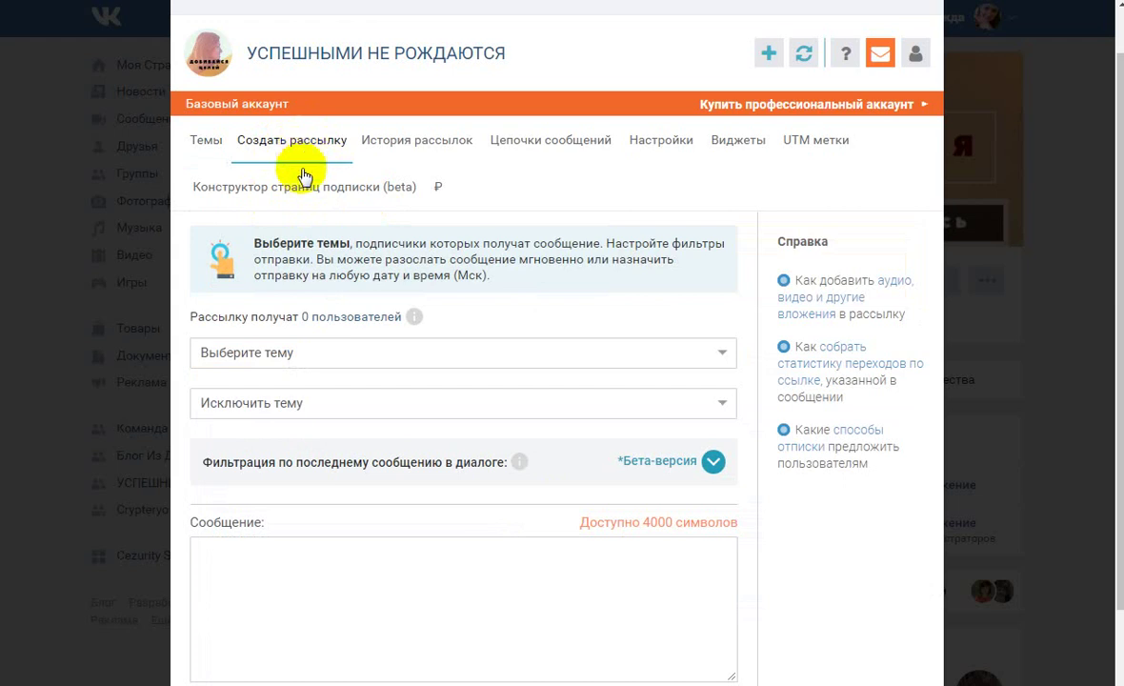
scroll(379, 429, "down", 2)
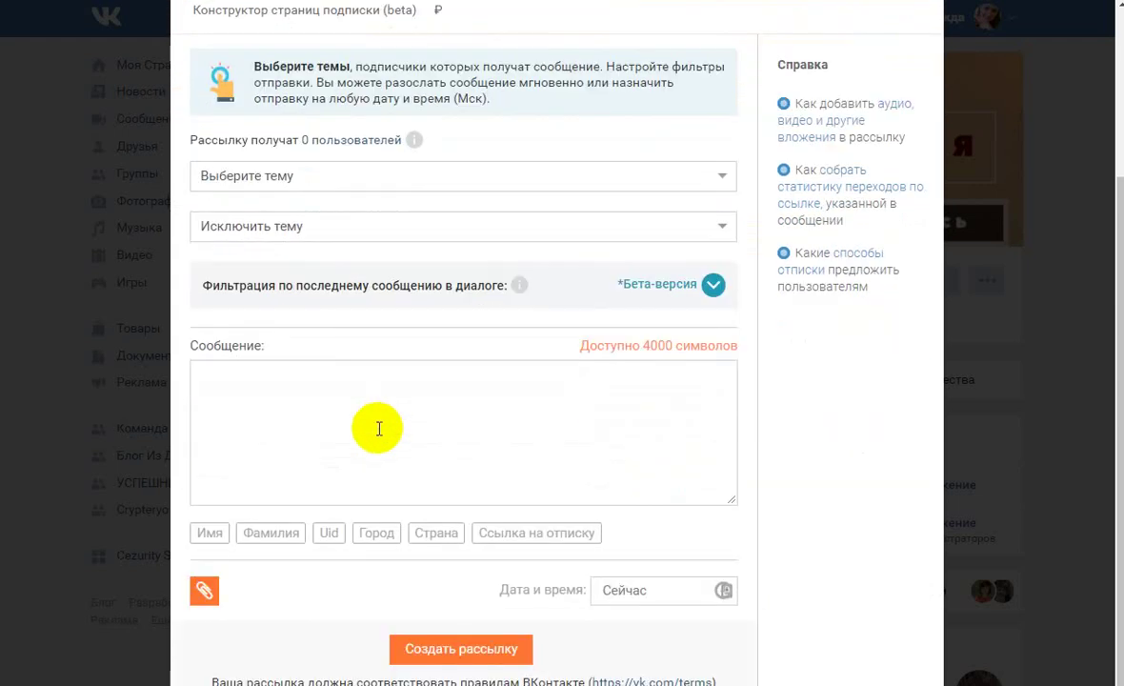
scroll(379, 428, "up", 3)
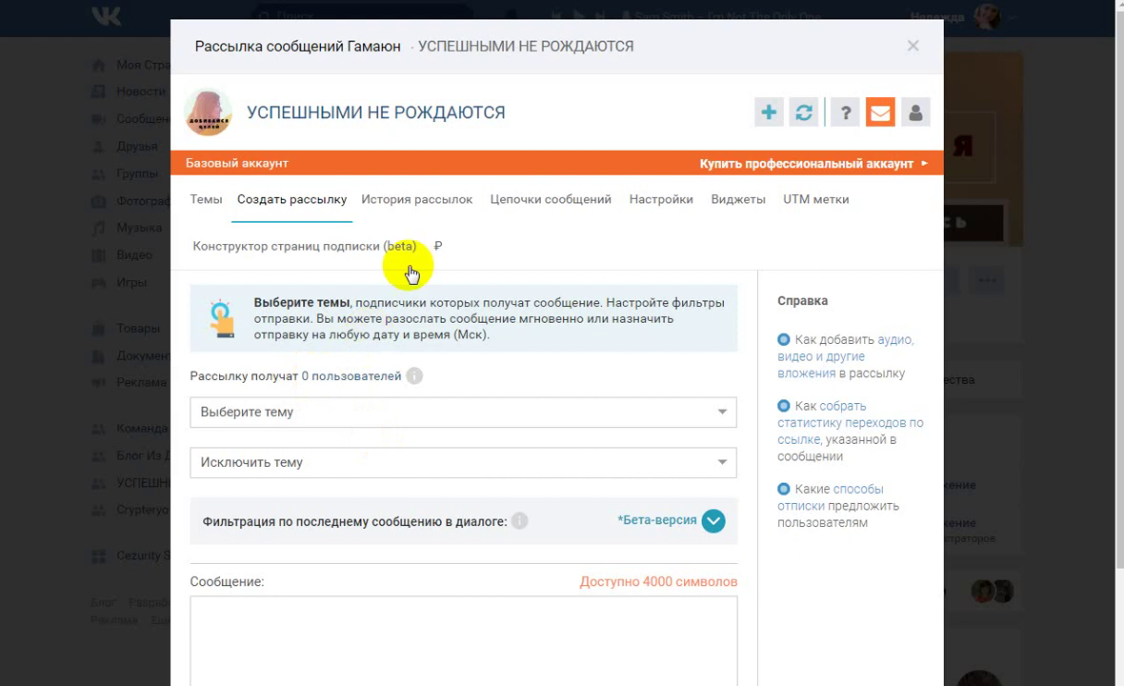
Step: Open the message chains section and read the setup article on the starting point and intervals between chain messages
left_click(553, 208)
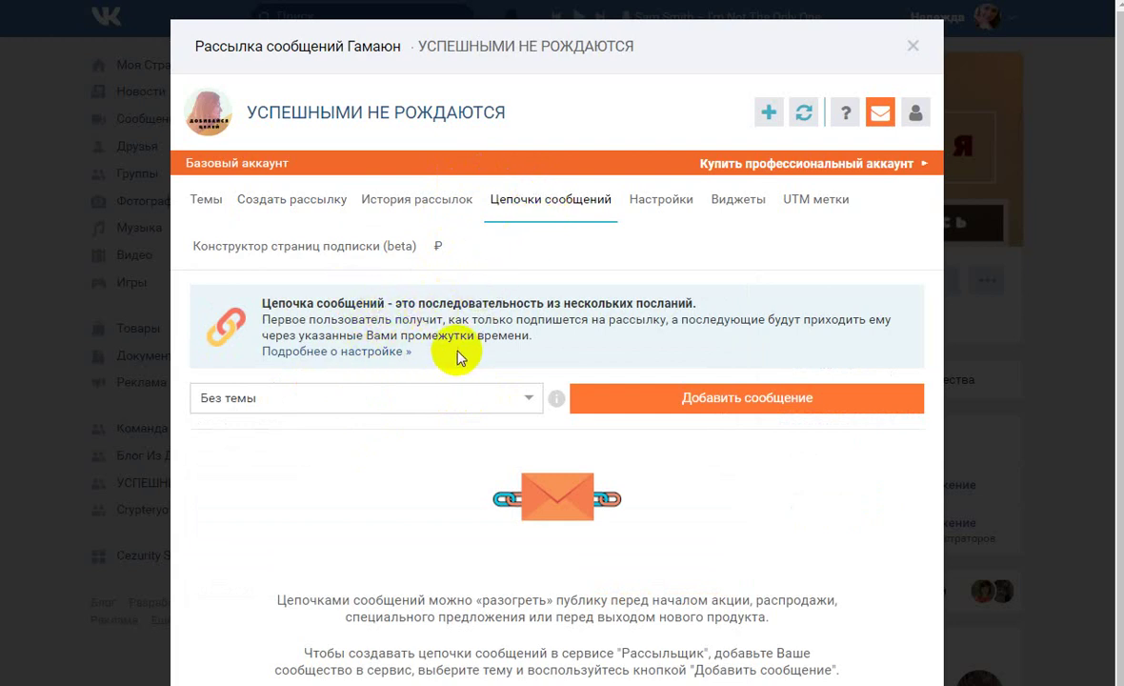
left_click(312, 353)
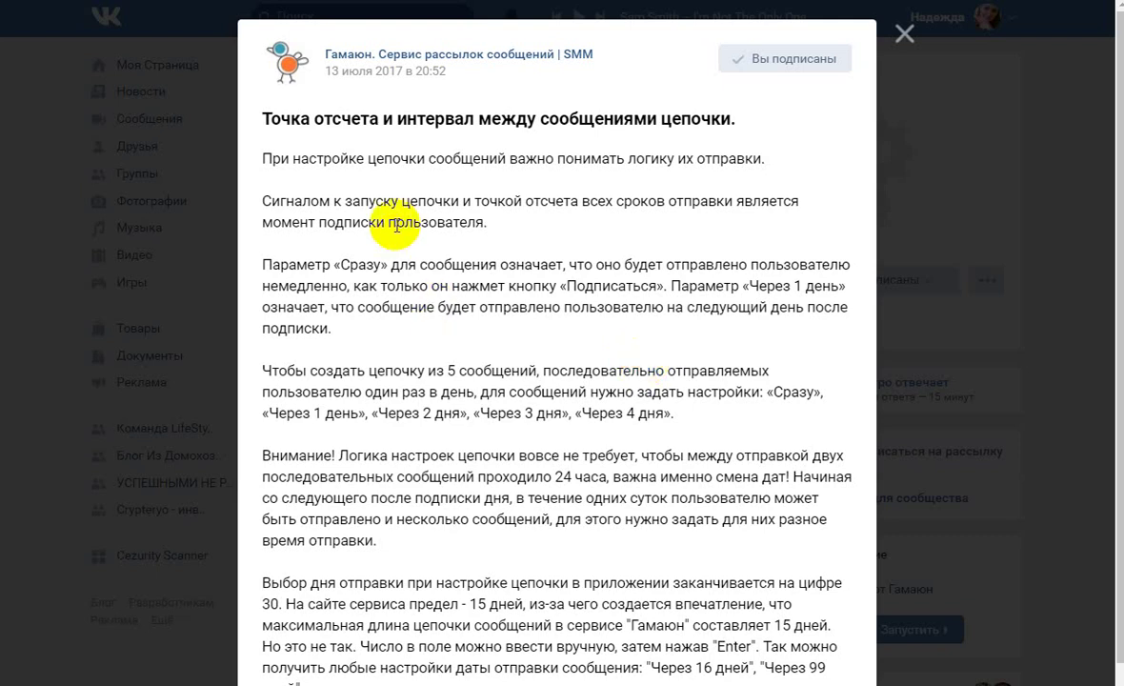
scroll(396, 225, "down", 3)
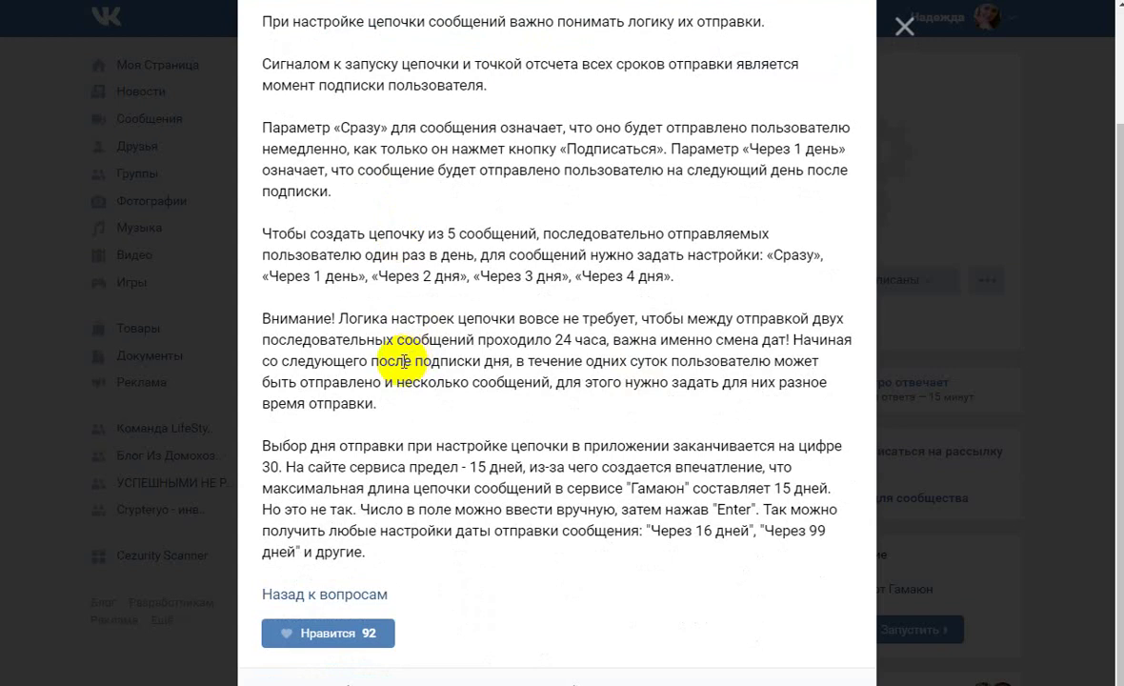
scroll(404, 361, "up", 3)
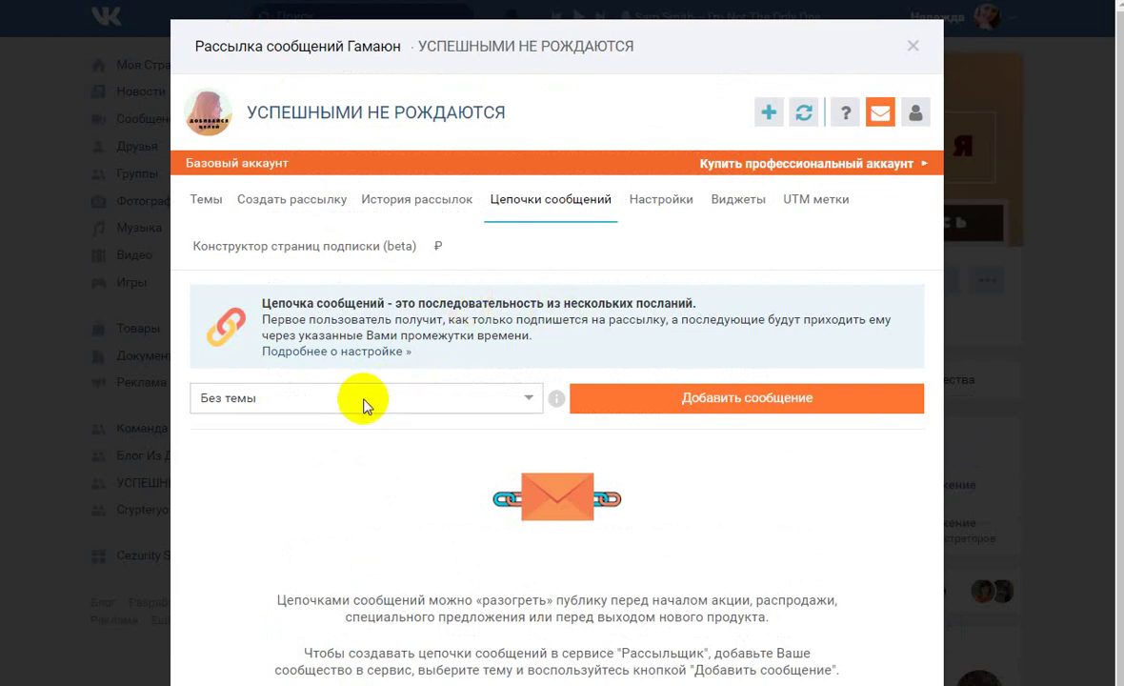
Step: Create a chain message "первое письмо" for the "Бизнес полезности" topic, with sending set to "Сразу"
left_click(530, 401)
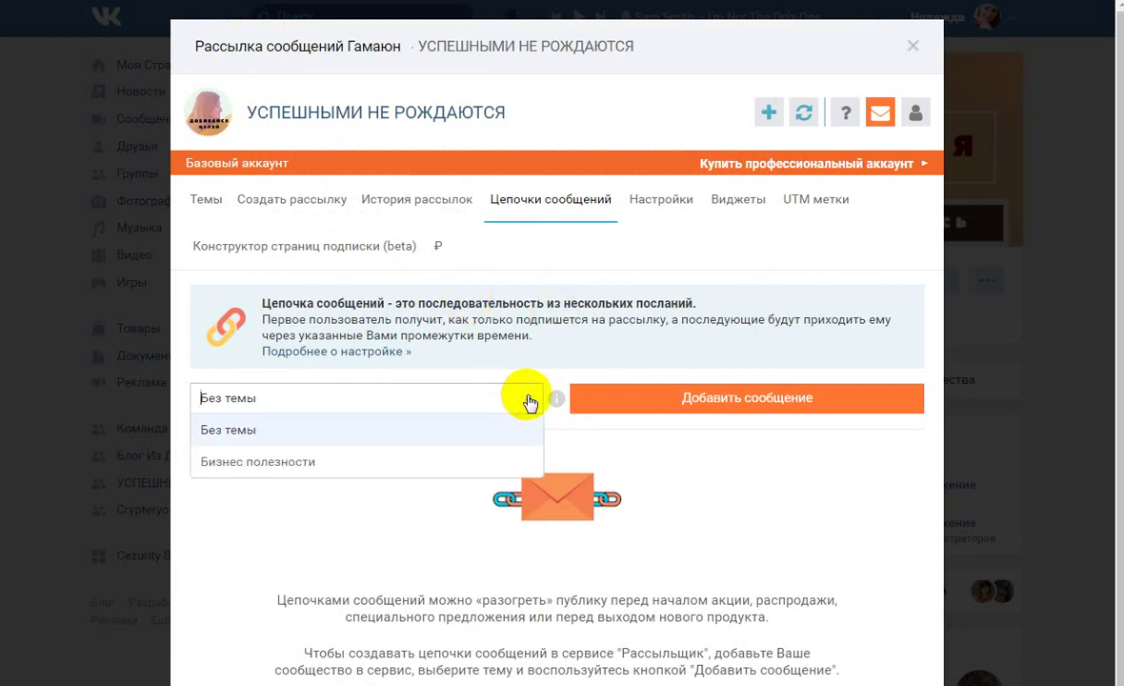
left_click(245, 463)
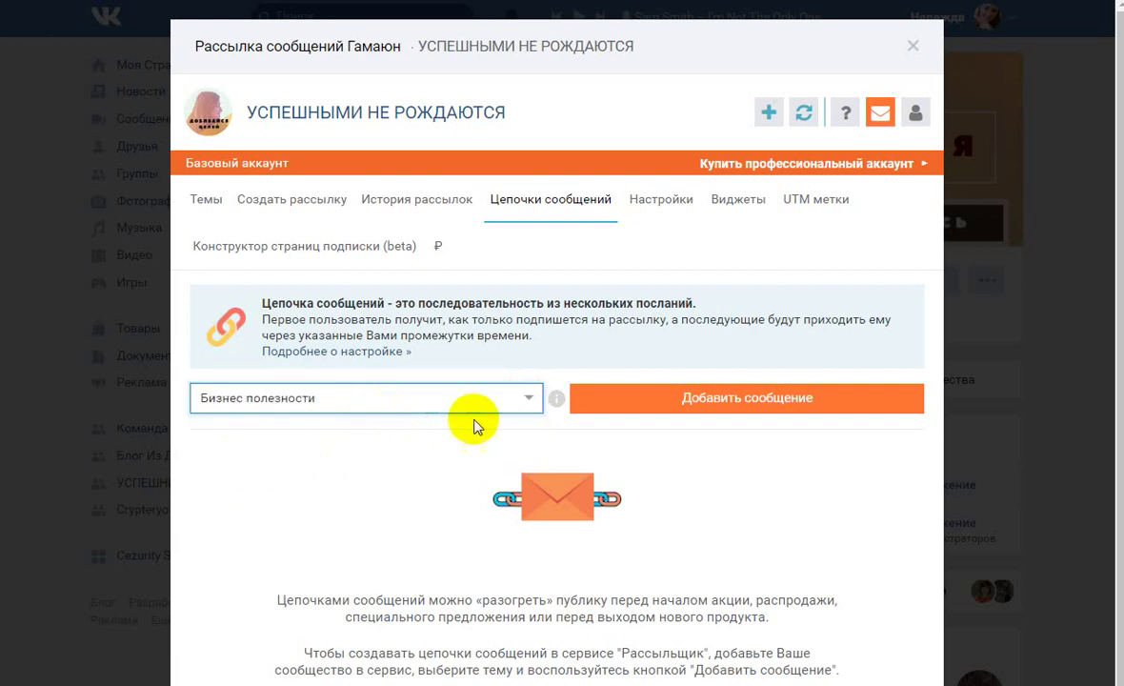
left_click(627, 399)
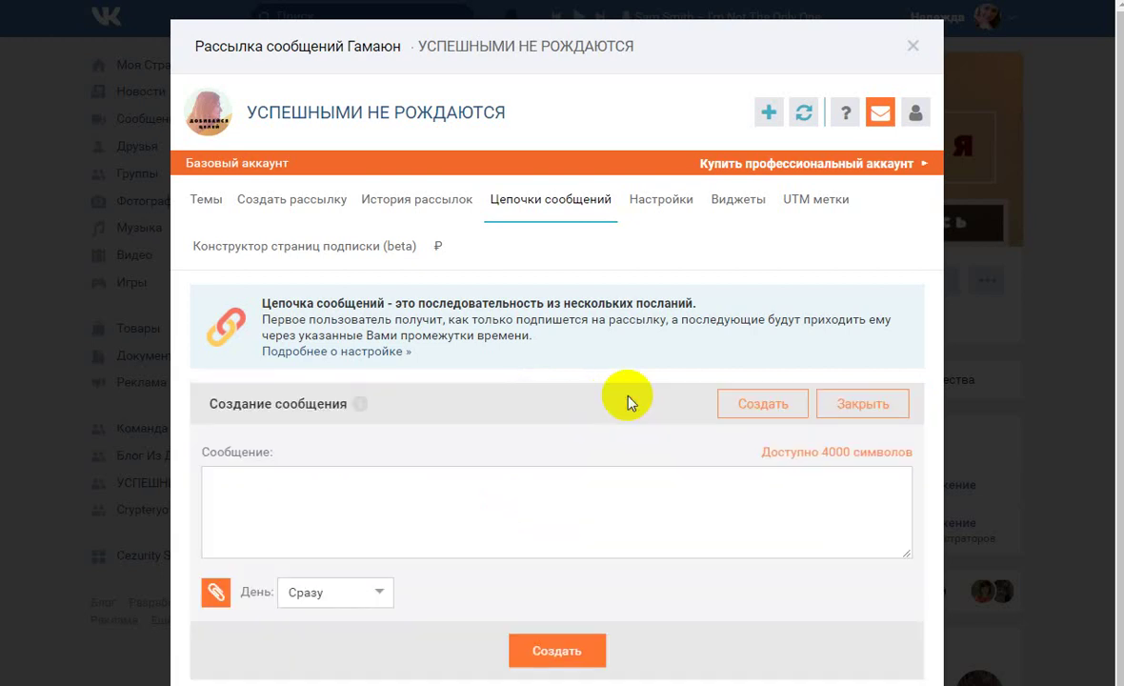
left_click(256, 472)
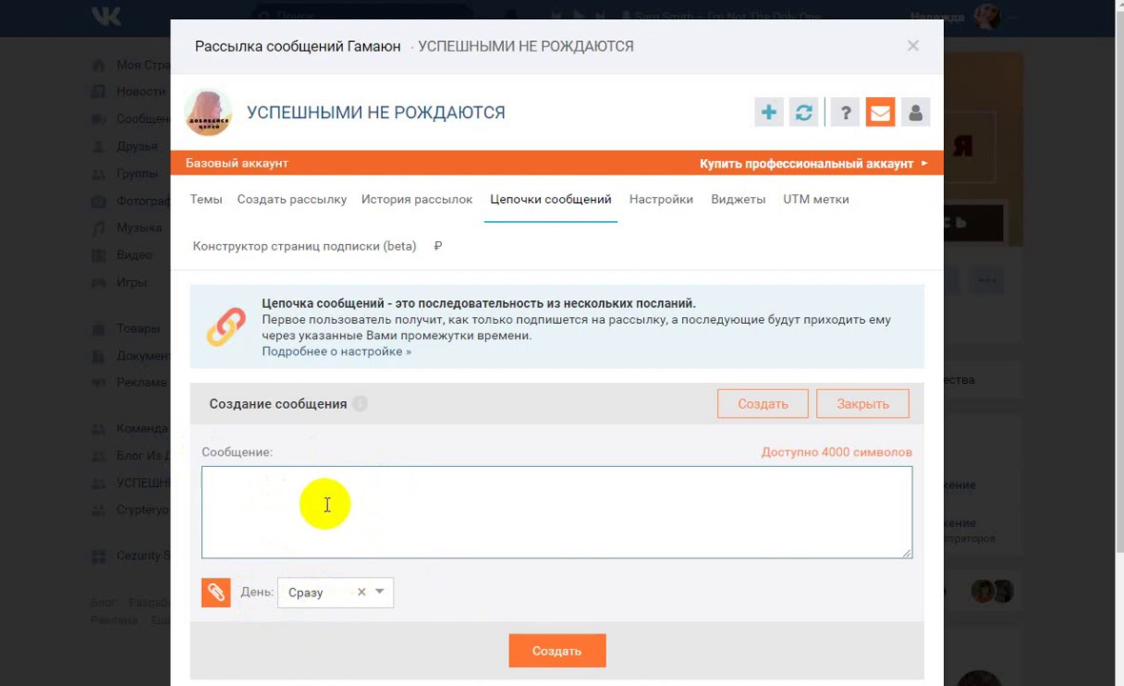
type("первое письмо")
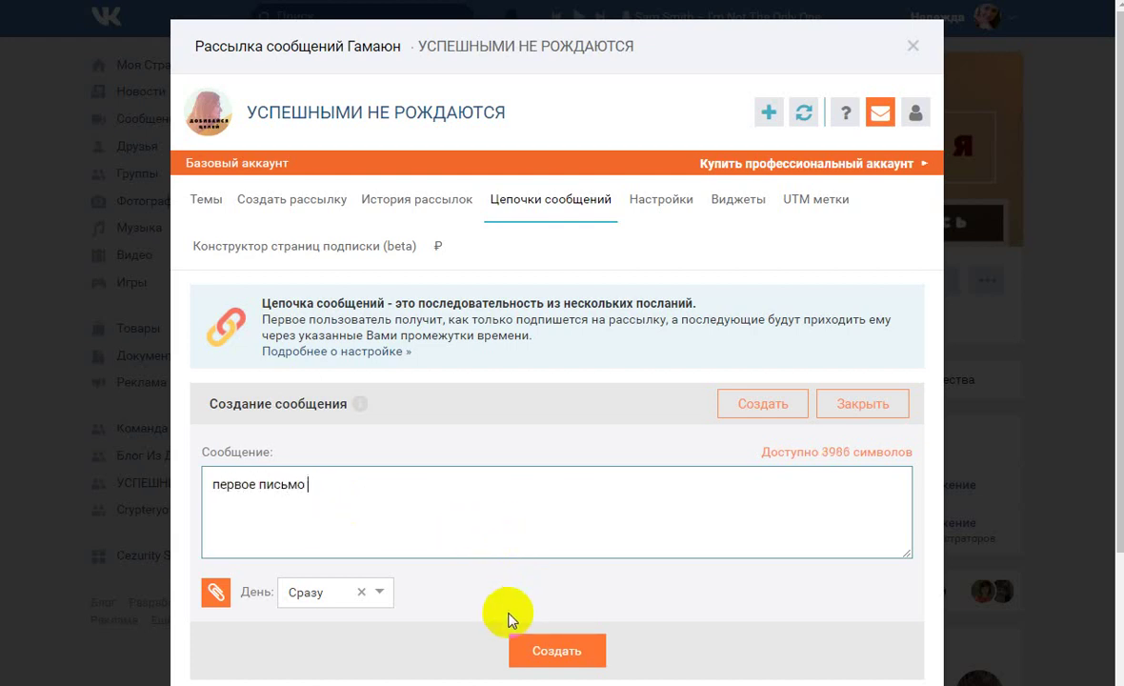
left_click(547, 656)
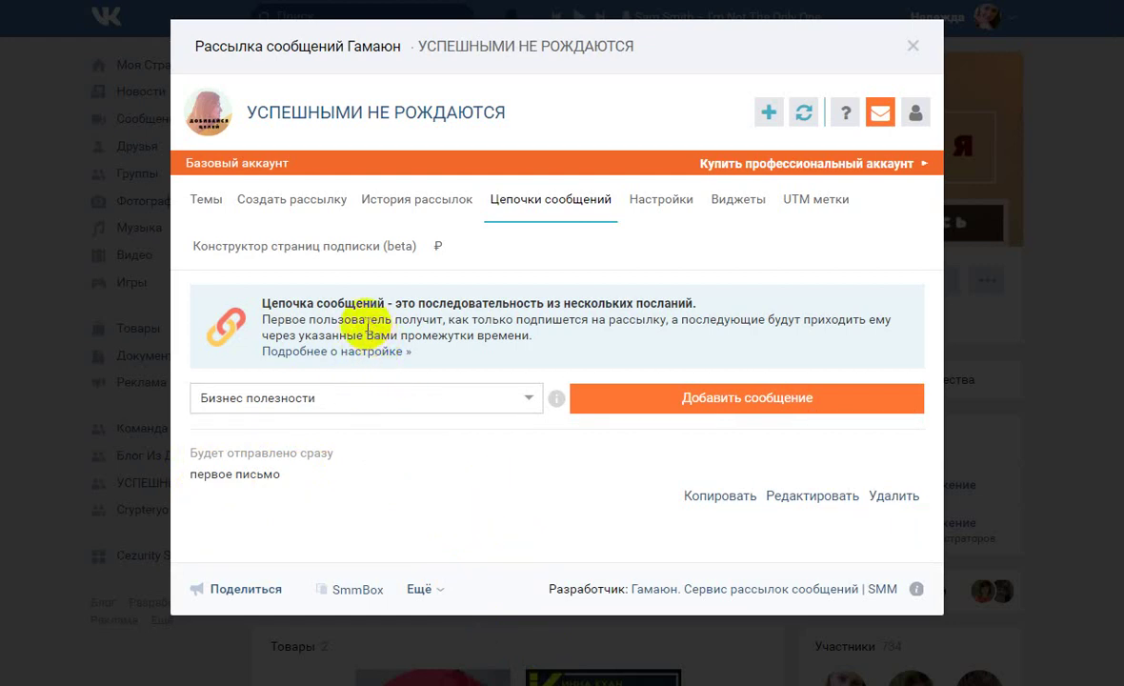
Step: Add a chain message "второе письмо" to the "Бизнес полезности" topic with the sending day set to "Через 2"
left_click(640, 412)
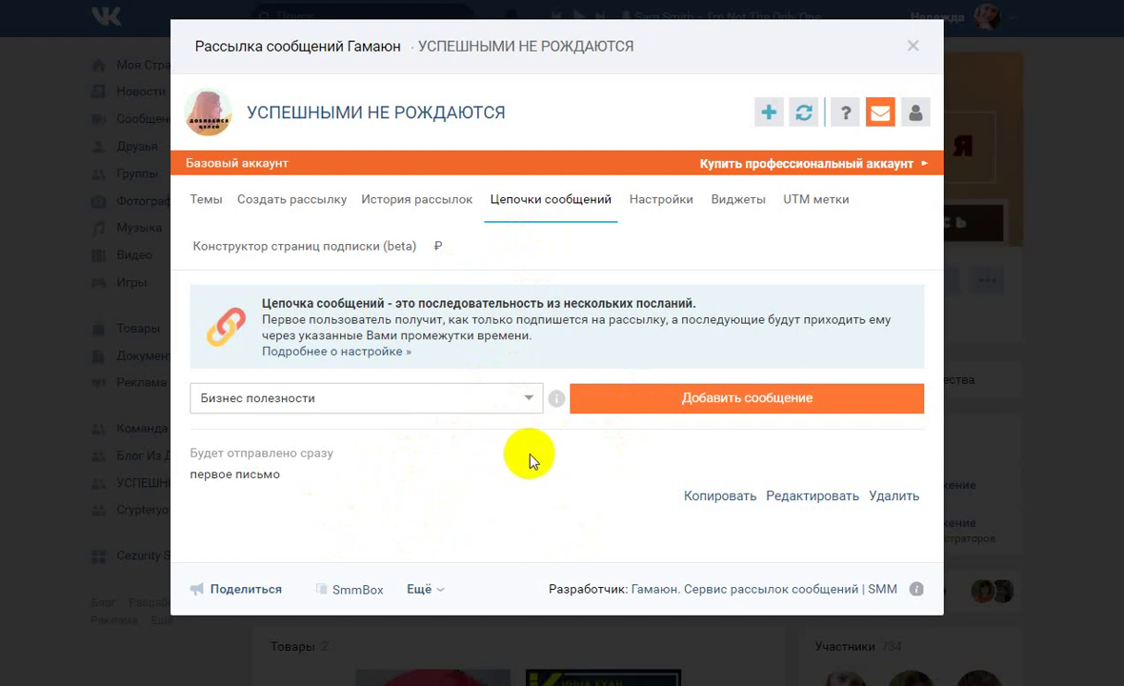
left_click(578, 195)
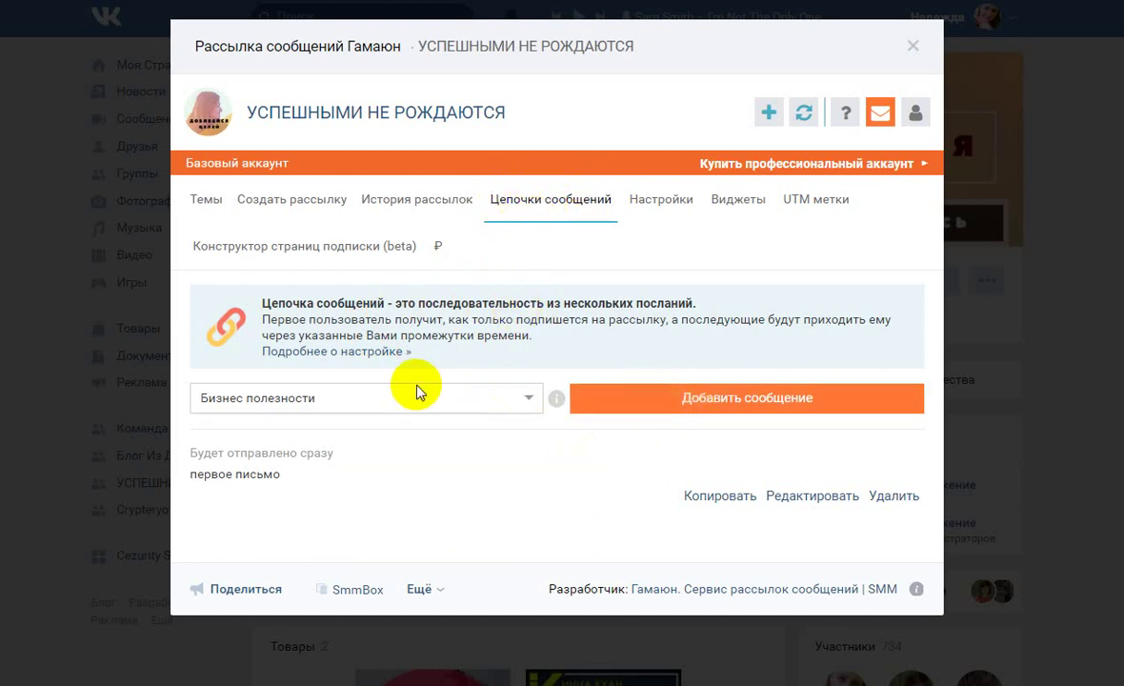
left_click(618, 399)
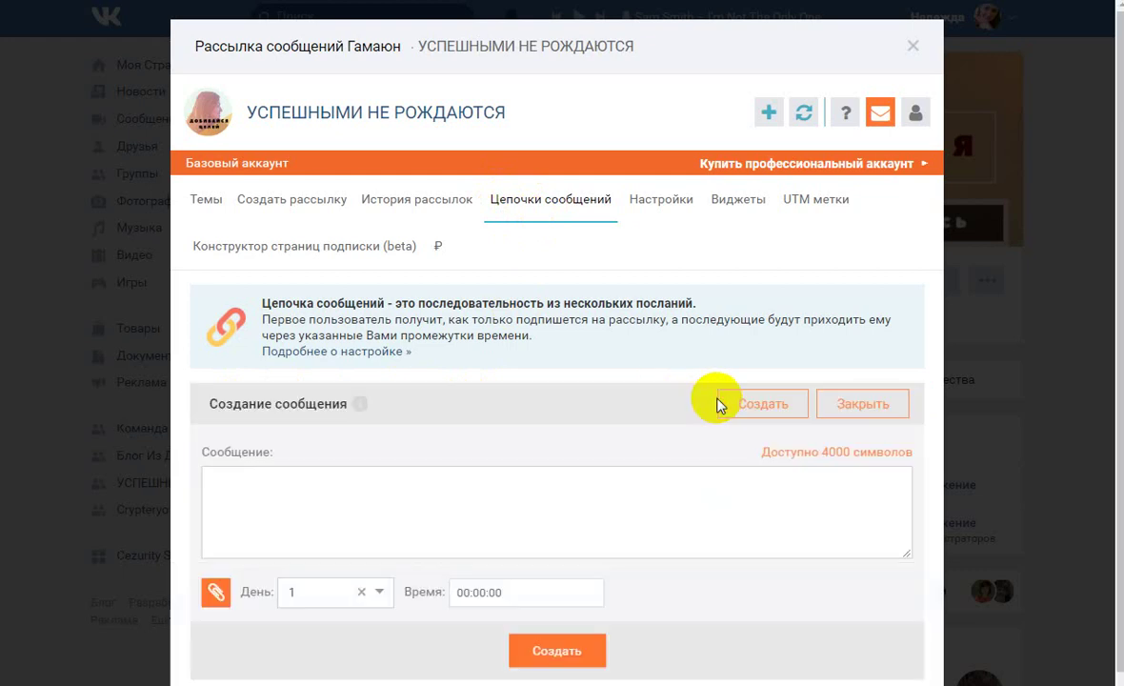
left_click(315, 497)
type("в")
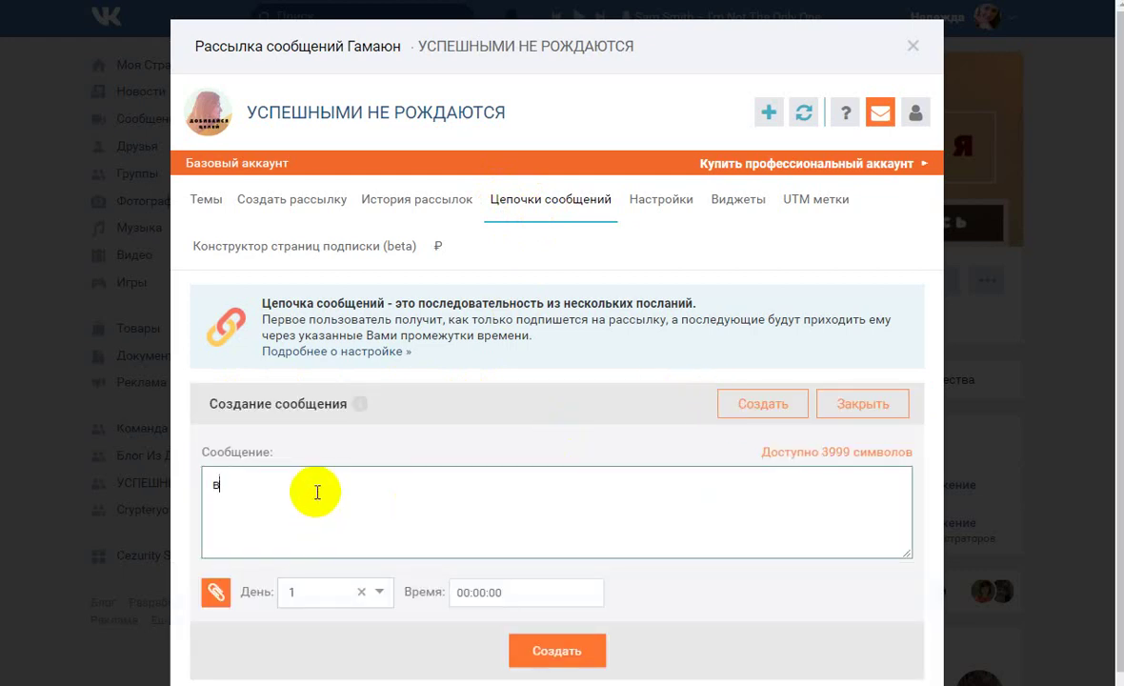
type("торое письмо")
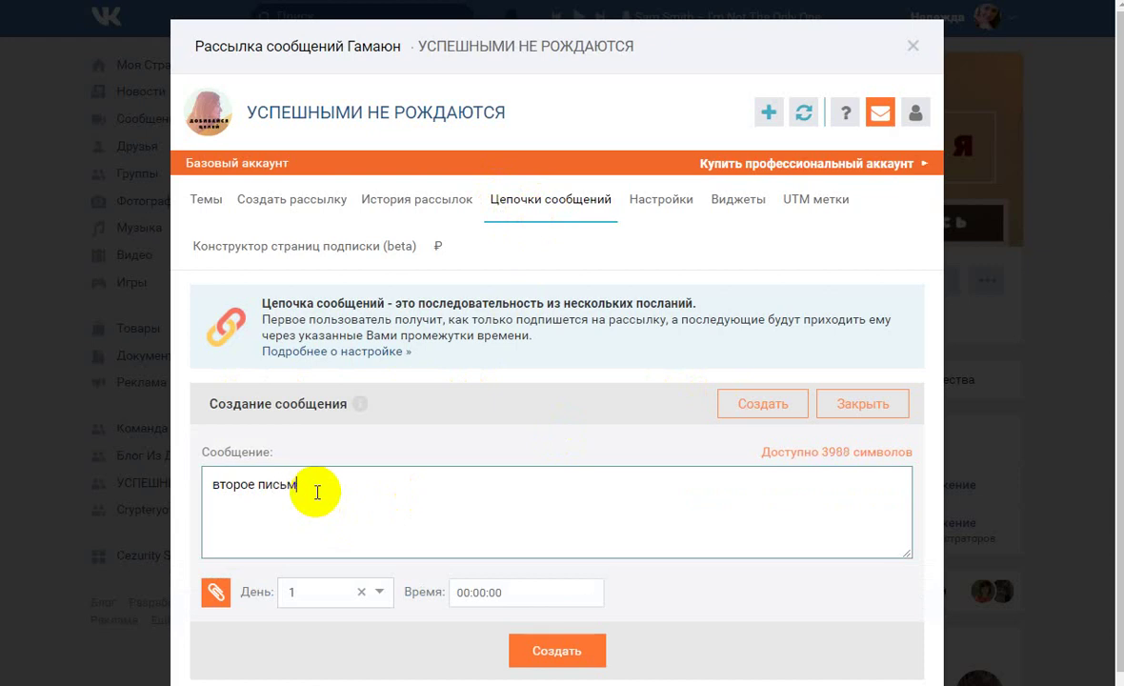
left_click(381, 592)
left_click(331, 654)
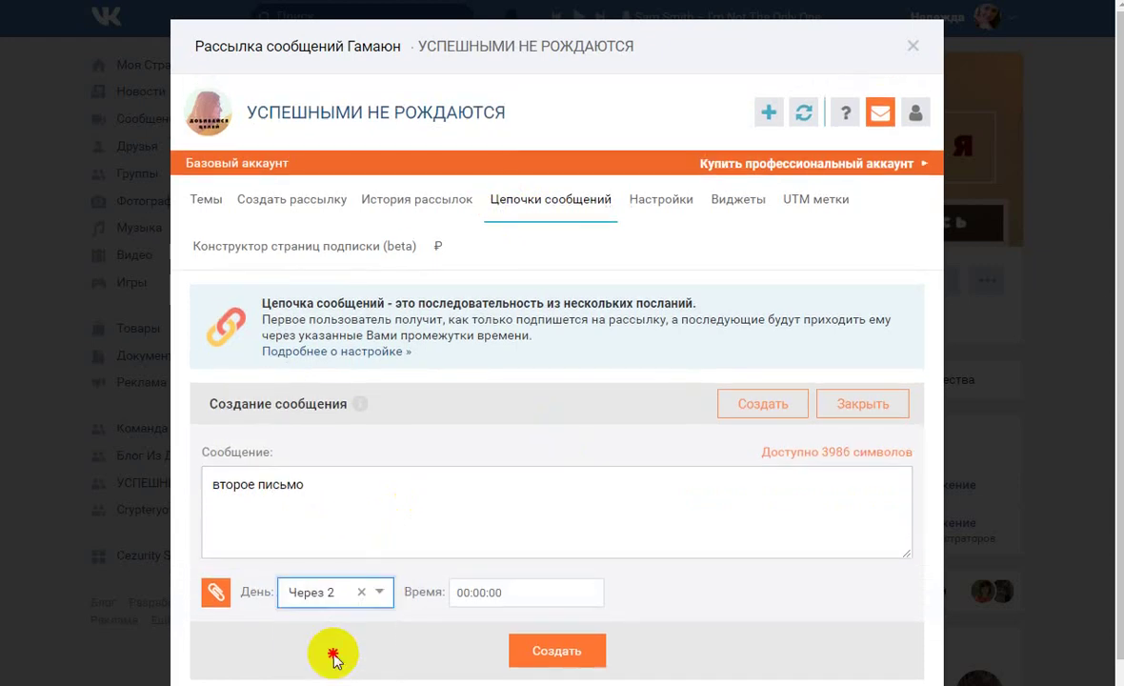
Step: Set the second message's sending time to 11:09:01 and create the message
left_click(484, 593)
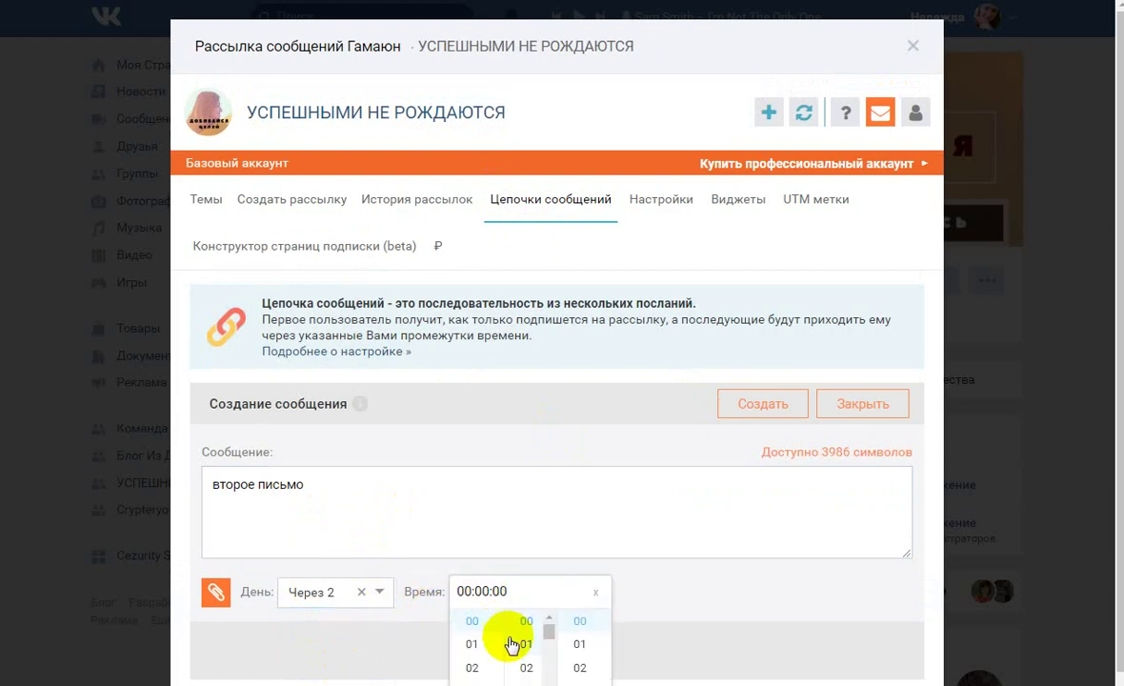
left_click(471, 666)
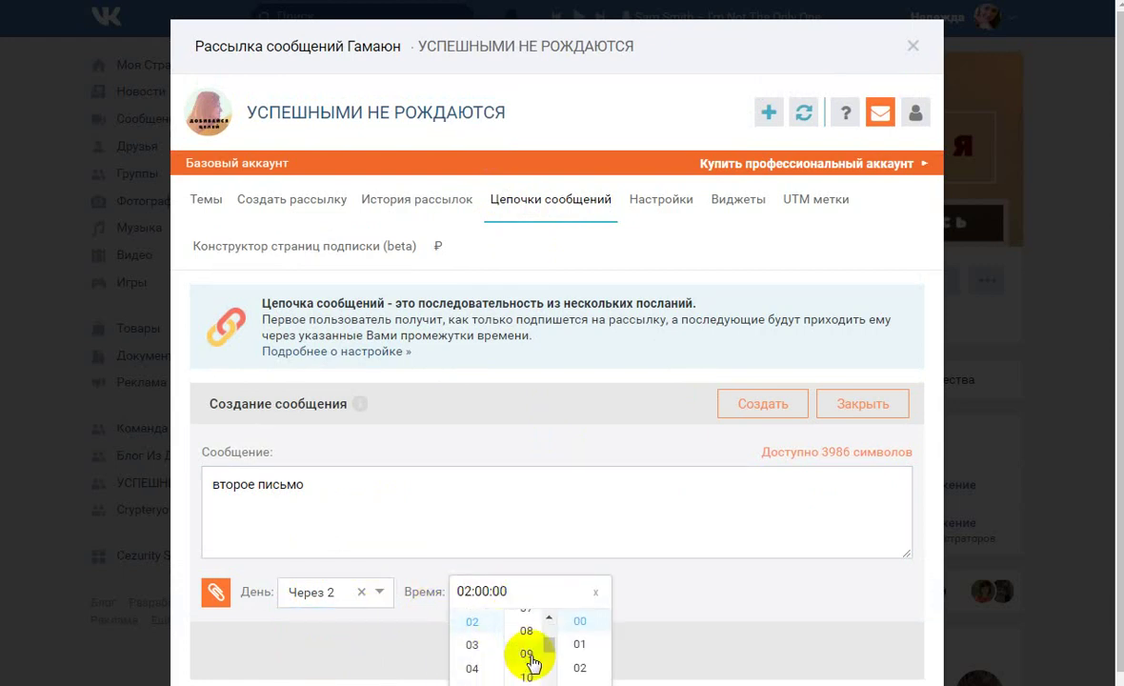
left_click(529, 655)
left_click(579, 648)
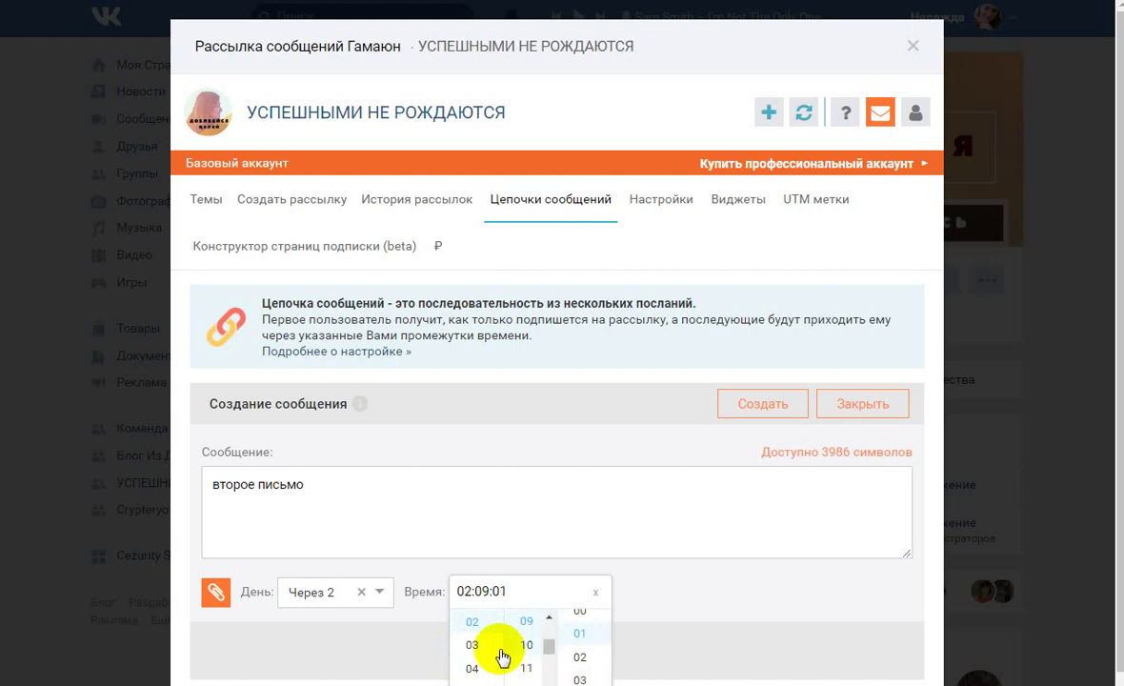
scroll(473, 667, "down", 3)
left_click(469, 659)
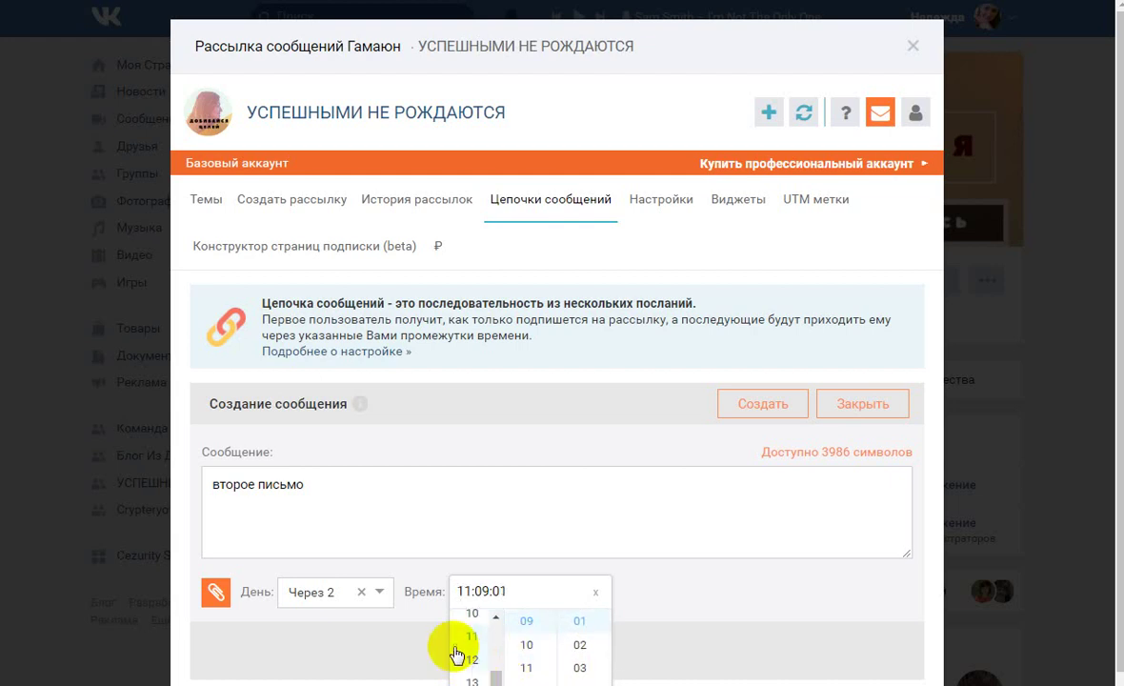
left_click(658, 602)
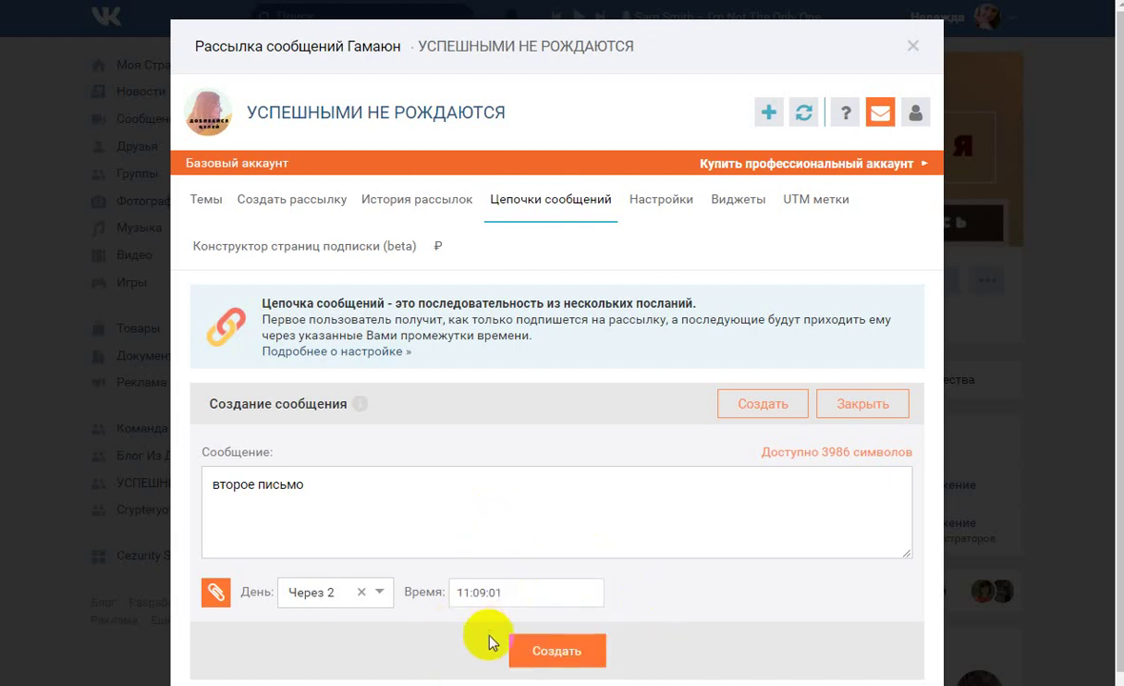
left_click(562, 655)
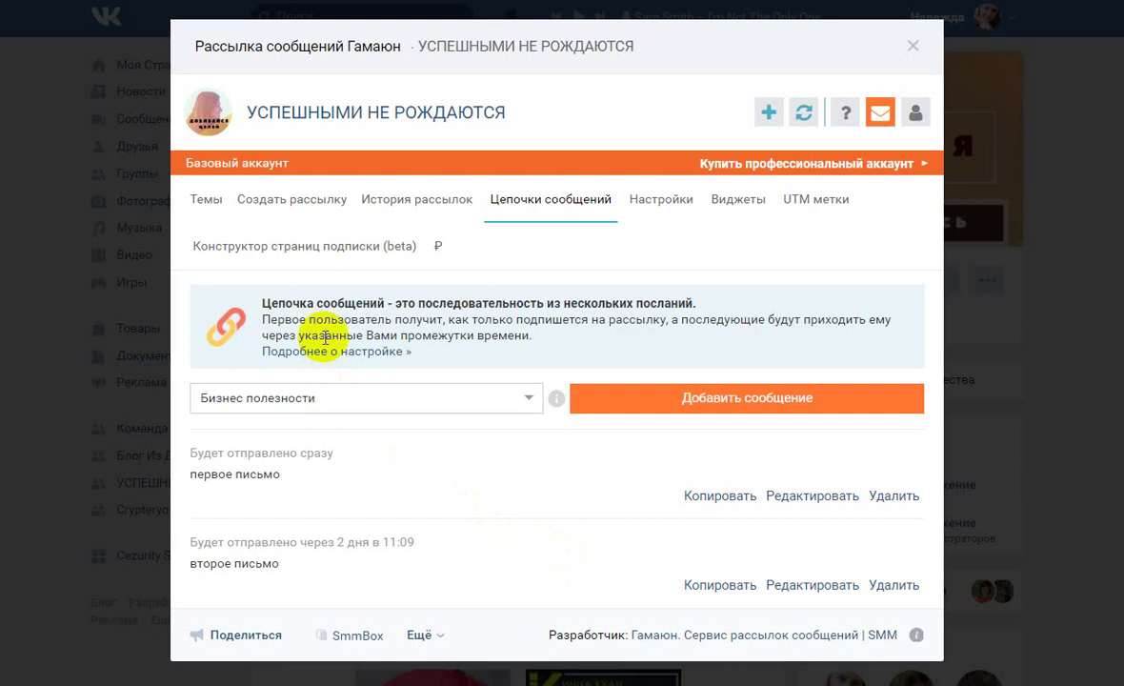
left_click_drag(1011, 376, 1011, 463)
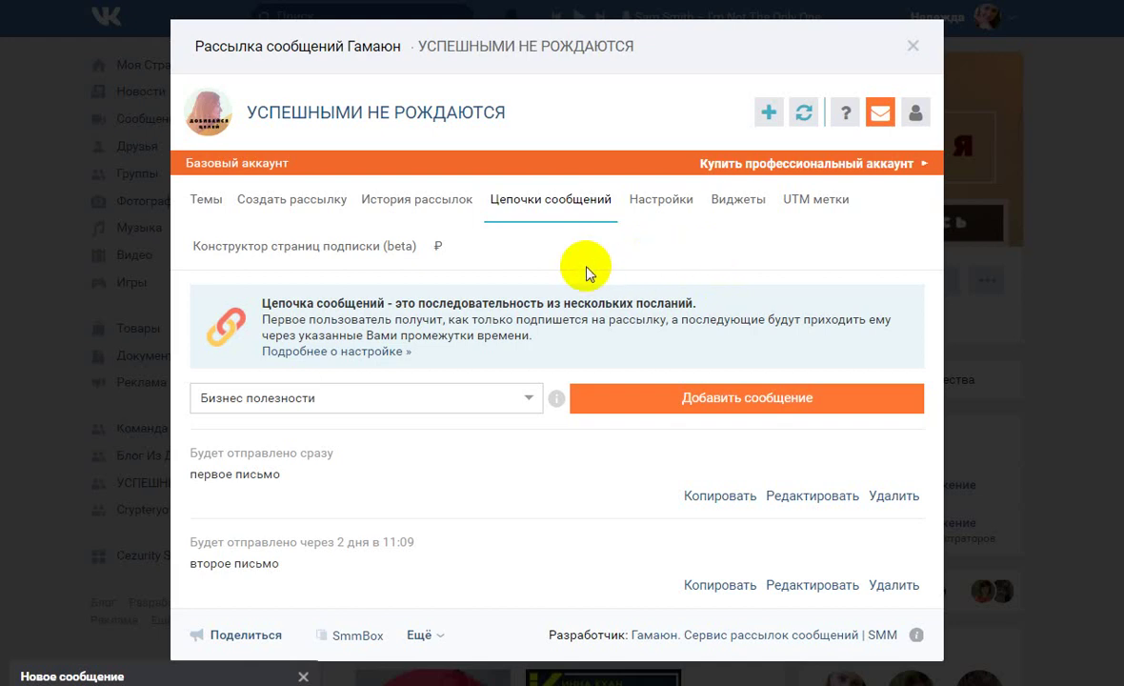
Step: Return to the mailing topics and display the subscription links of the "Бизнес полезности" topic
left_click(204, 205)
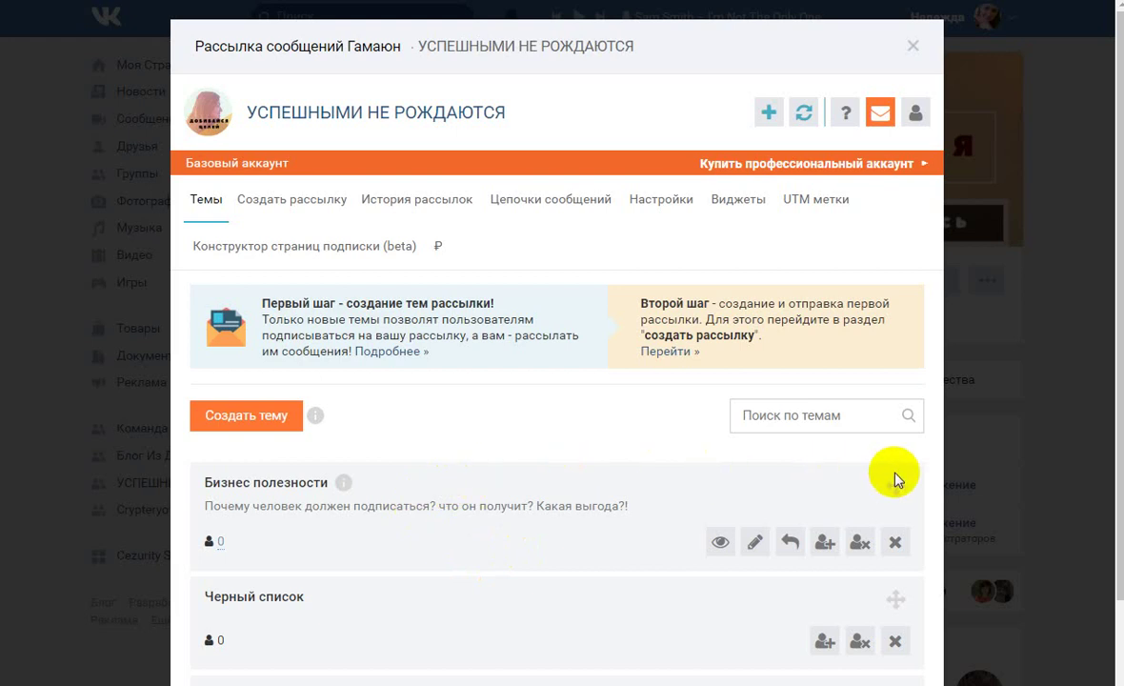
left_click(792, 548)
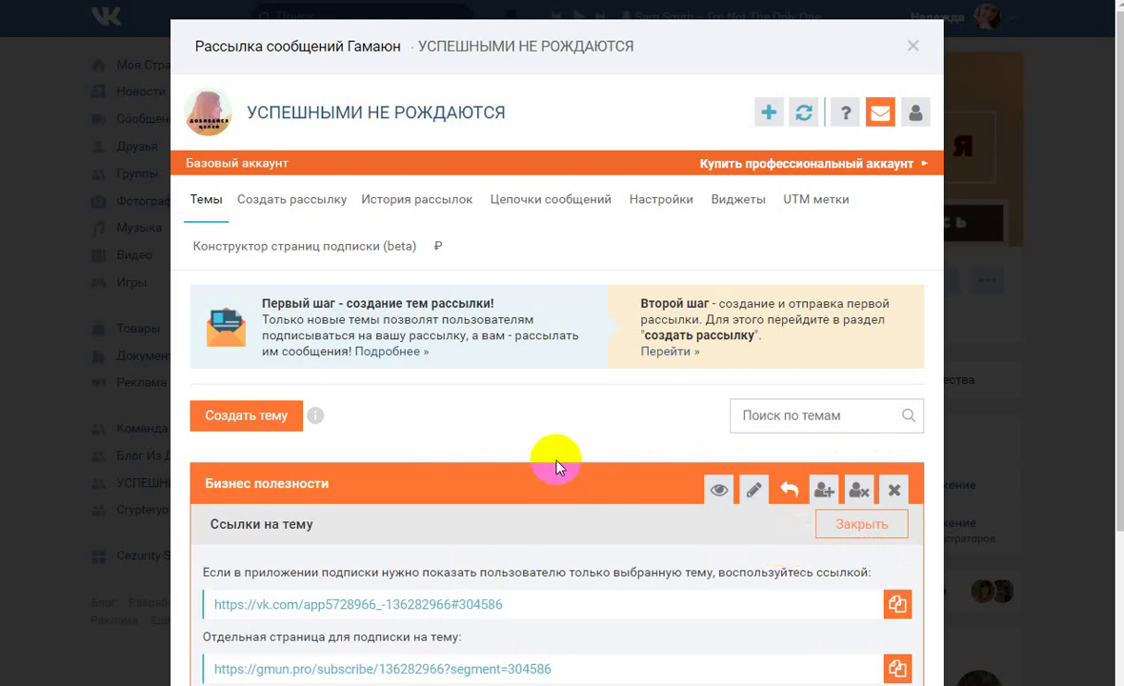
scroll(557, 459, "down", 1)
scroll(558, 467, "down", 1)
scroll(426, 431, "down", 2)
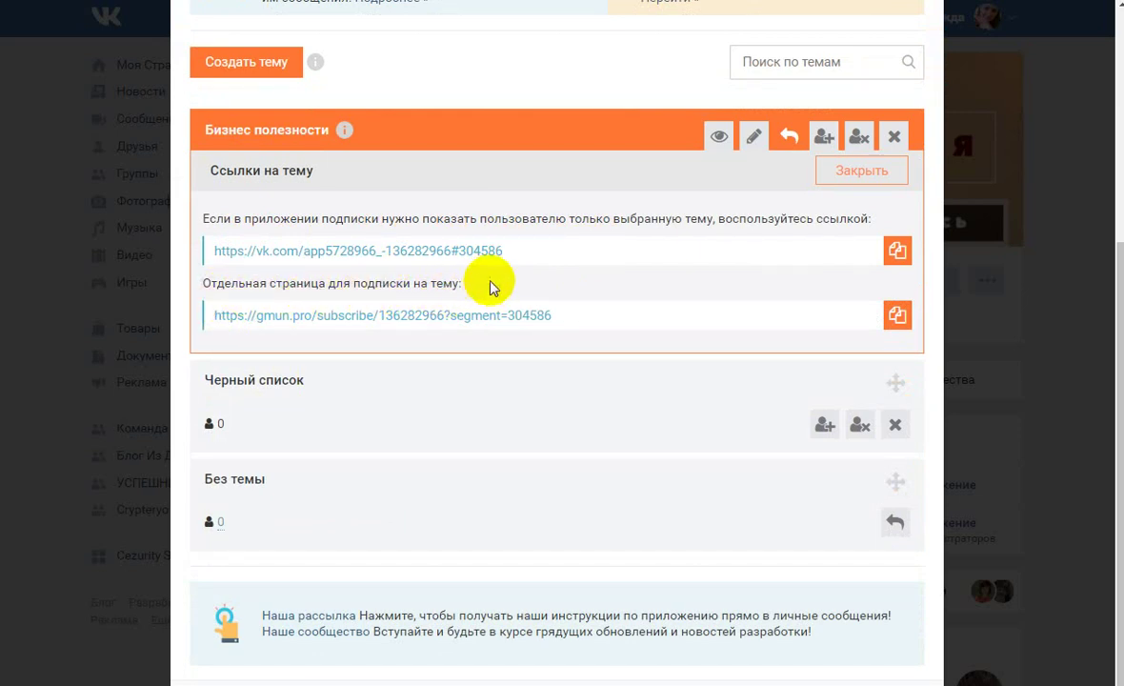
Step: Subscribe to the topic through its VK app link, allow community messages, and open the community's conversation in the inbox
left_click_drag(520, 251, 206, 248)
right_click(264, 260)
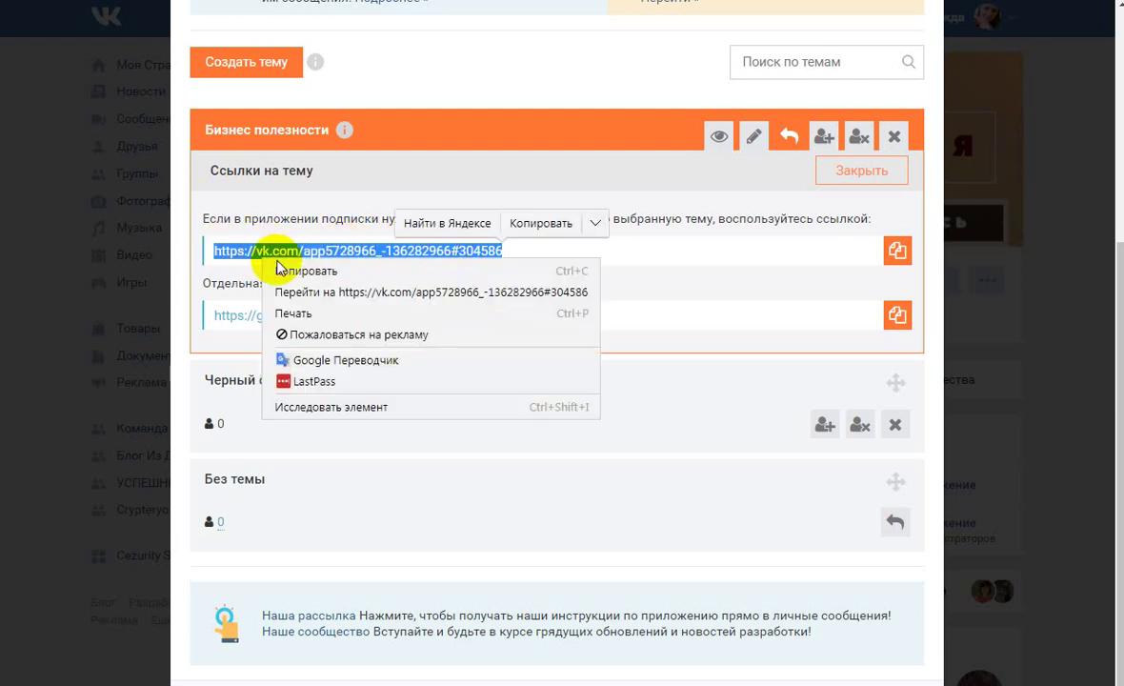
left_click(304, 294)
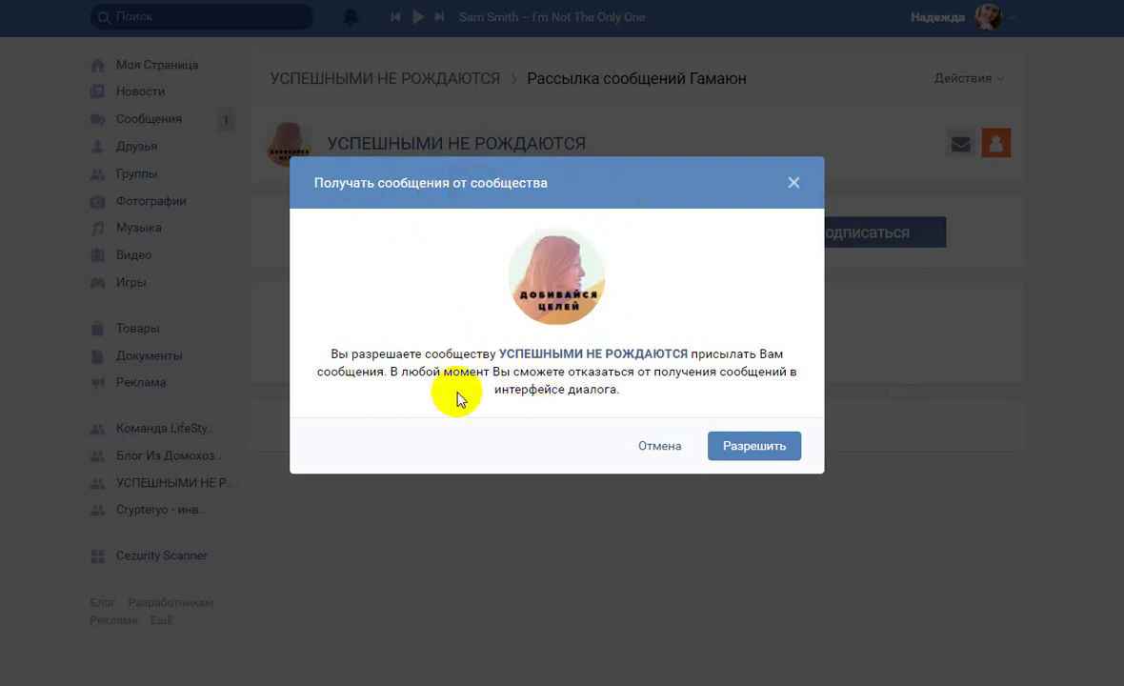
left_click(749, 448)
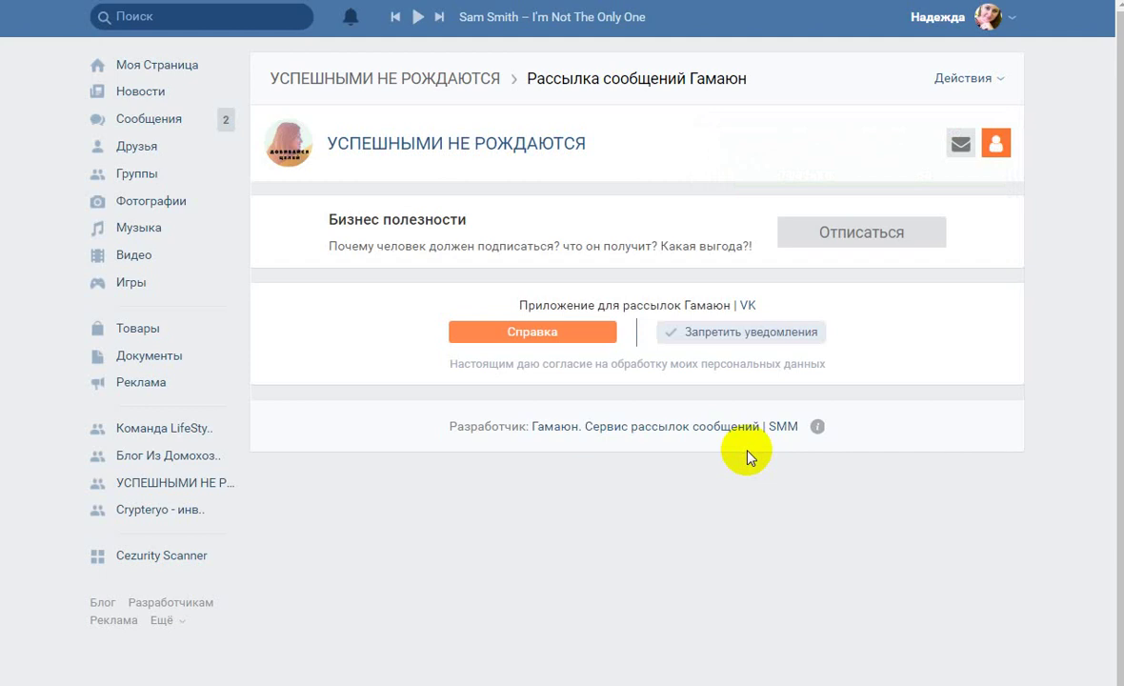
left_click(150, 122)
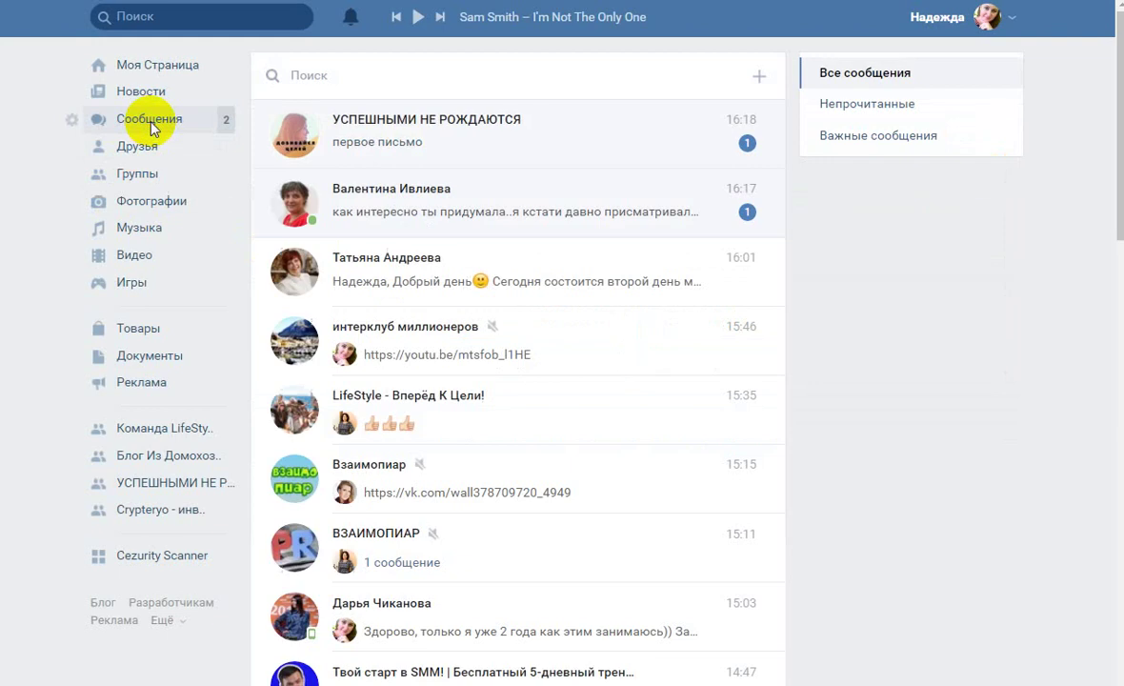
left_click(475, 131)
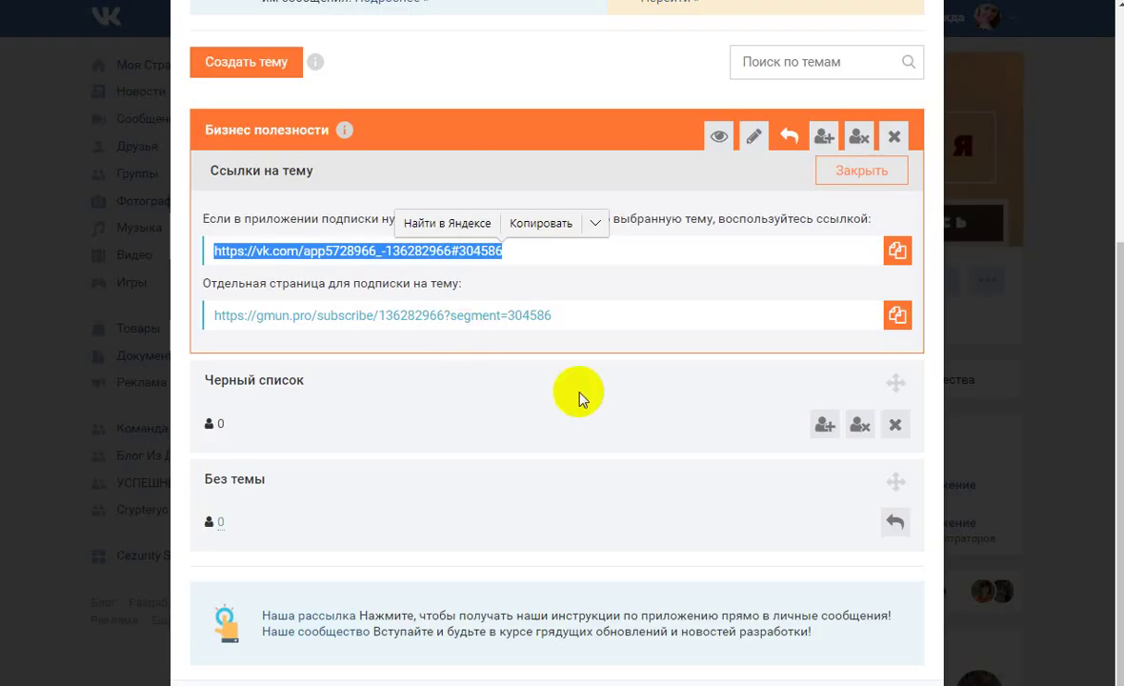
Step: Copy the topic's separate gmun.pro subscription page link and open that page
left_click_drag(557, 315, 212, 317)
left_click(195, 315)
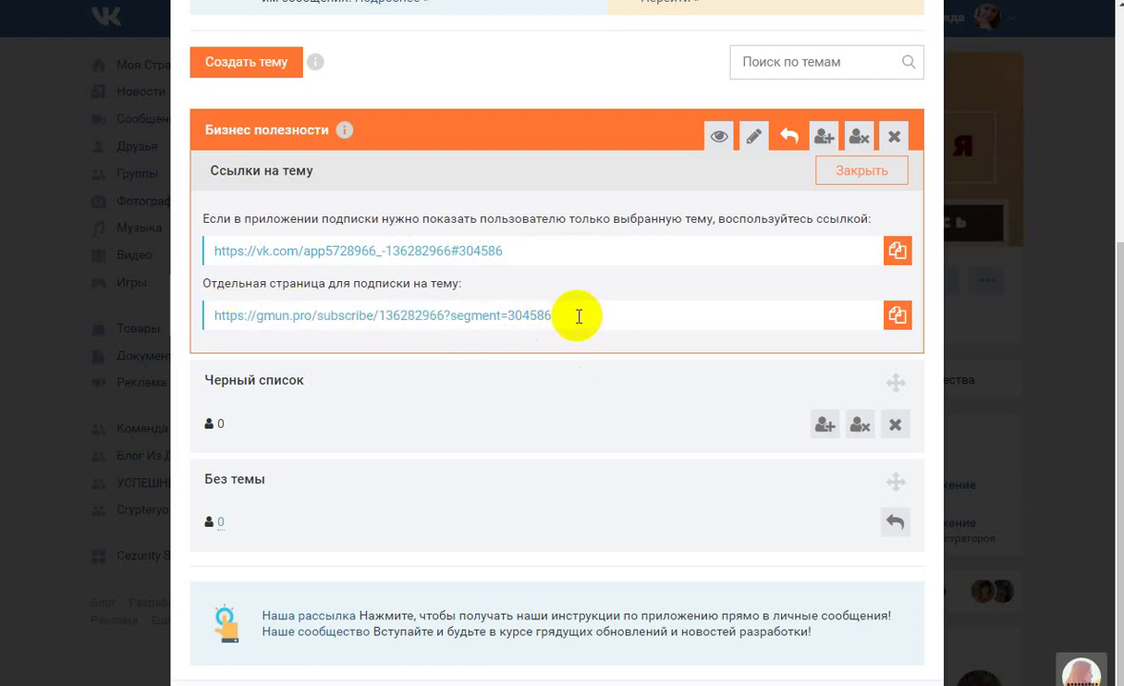
left_click_drag(553, 314, 221, 317)
left_click(201, 317)
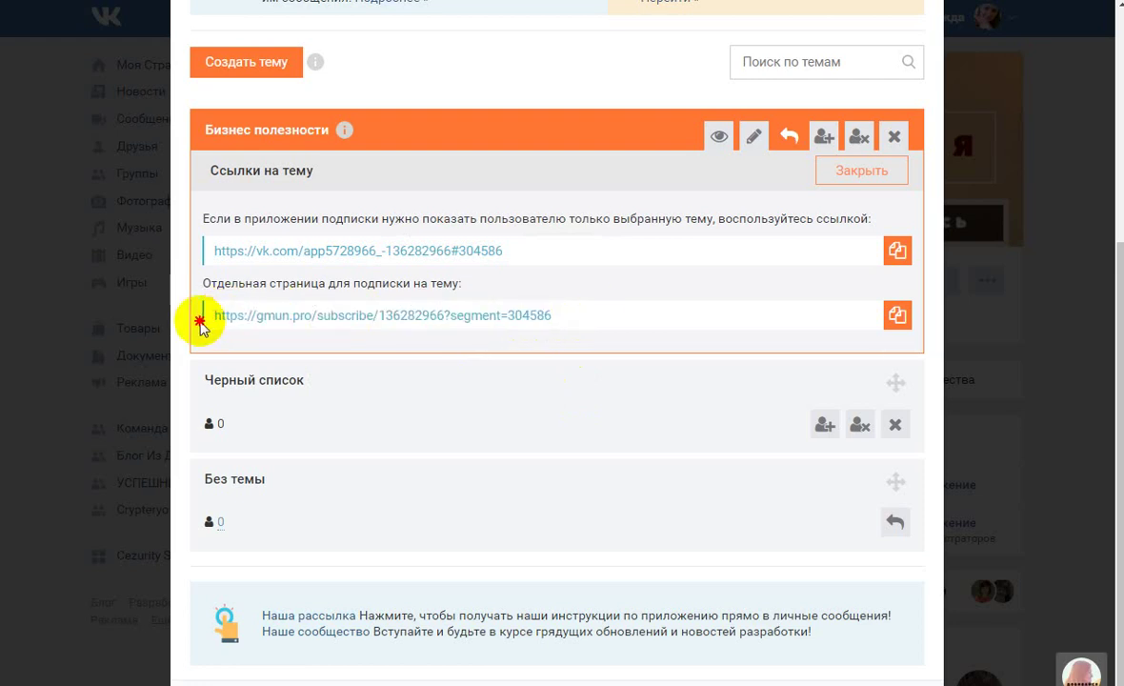
left_click_drag(554, 315, 213, 315)
right_click(221, 311)
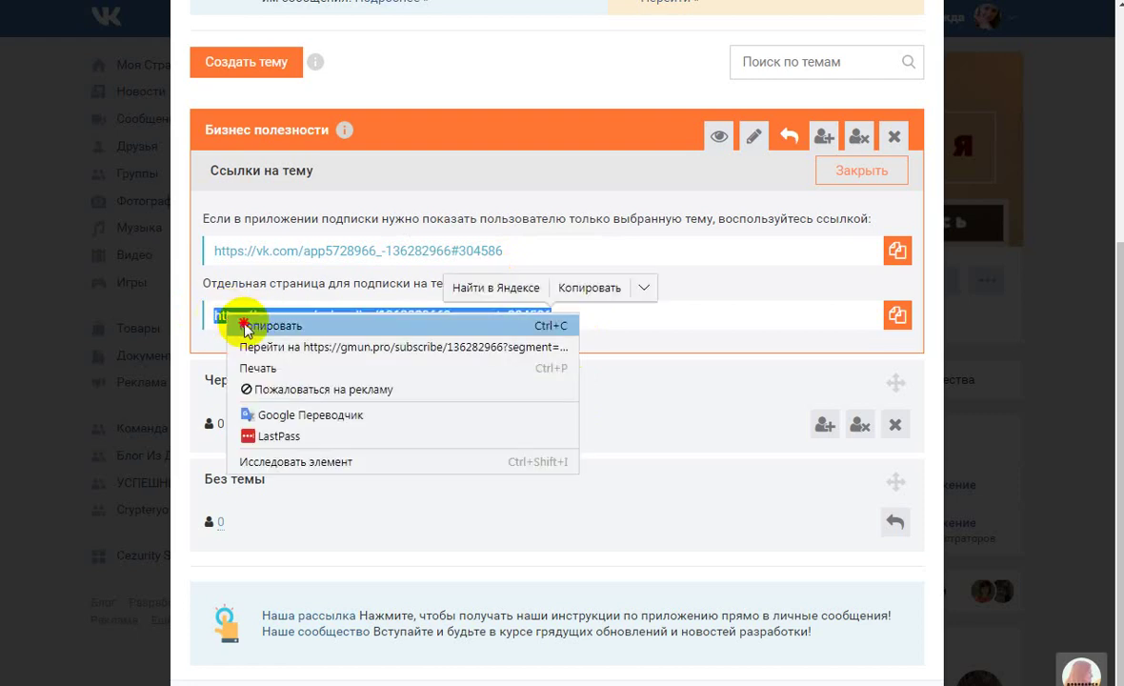
left_click(239, 320)
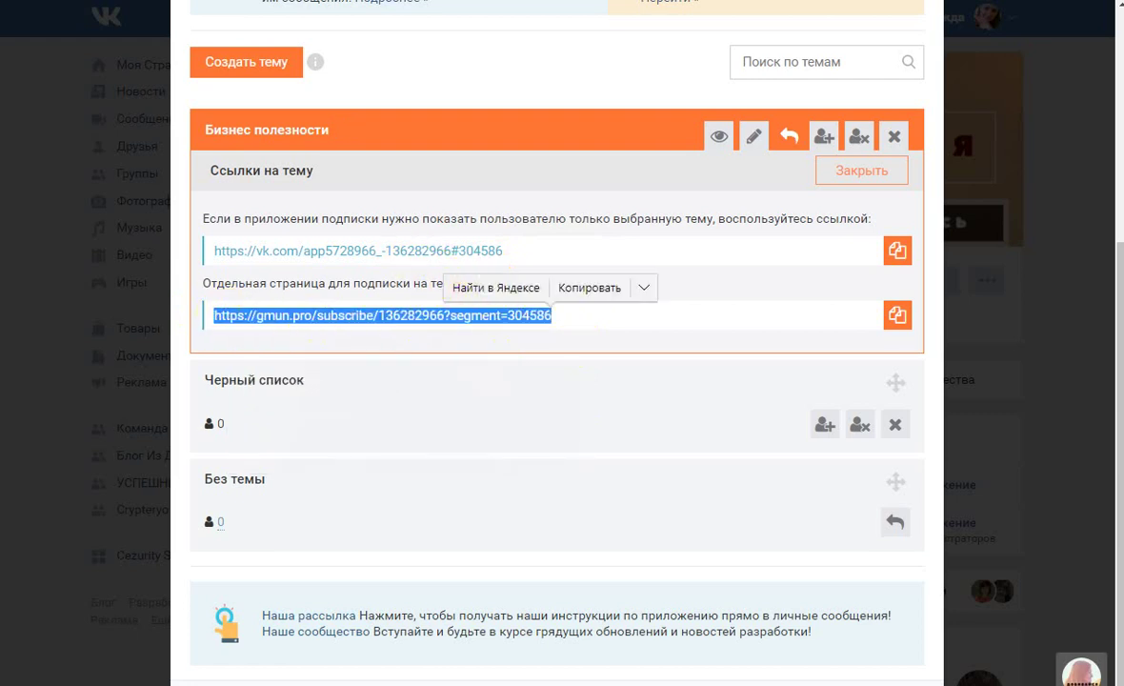
right_click(372, 314)
left_click(410, 344)
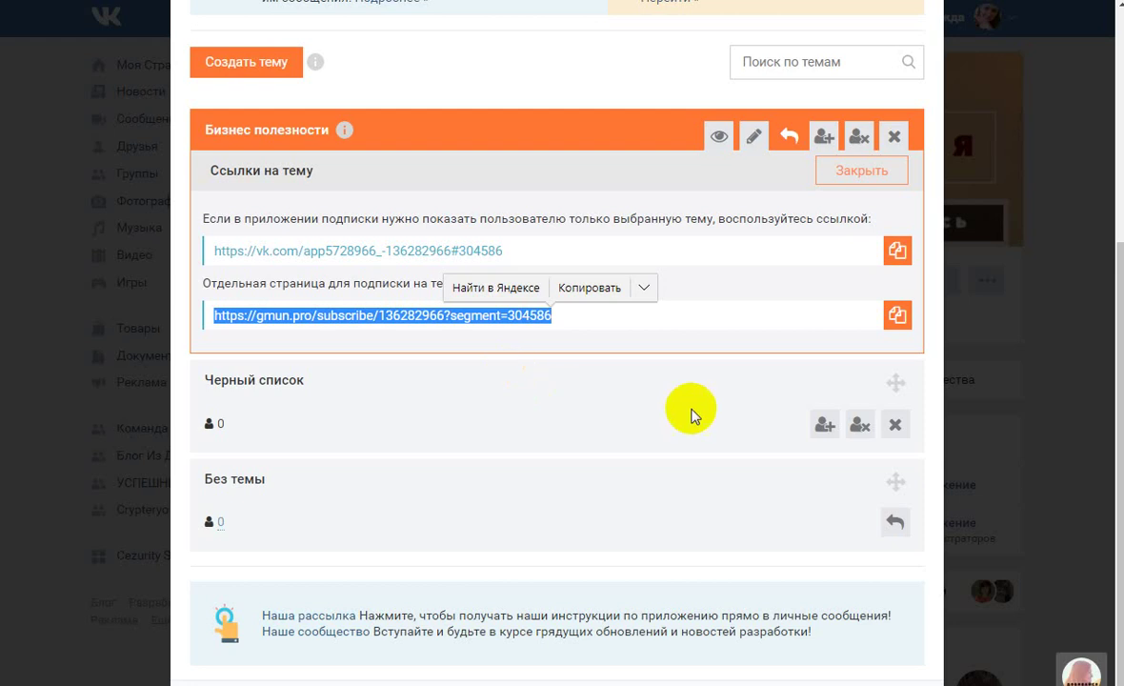
left_click(507, 243)
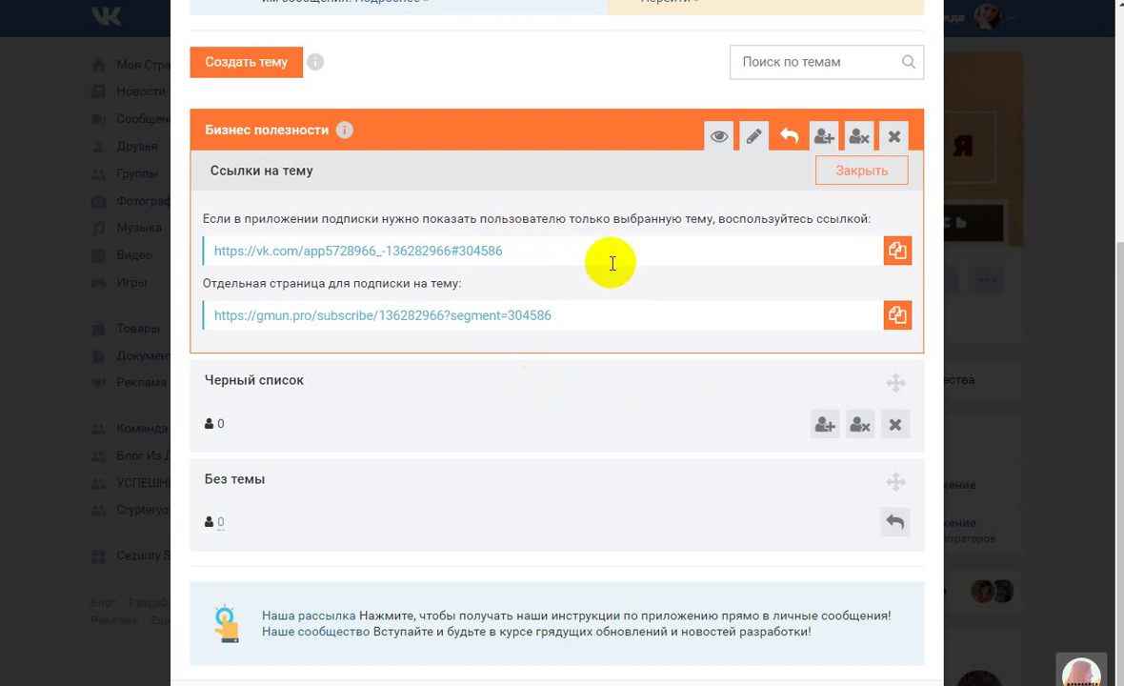
Step: Reopen the mailing app through the community page's "Подписаться" link and check how it looks to a subscriber
scroll(613, 277, "up", 2)
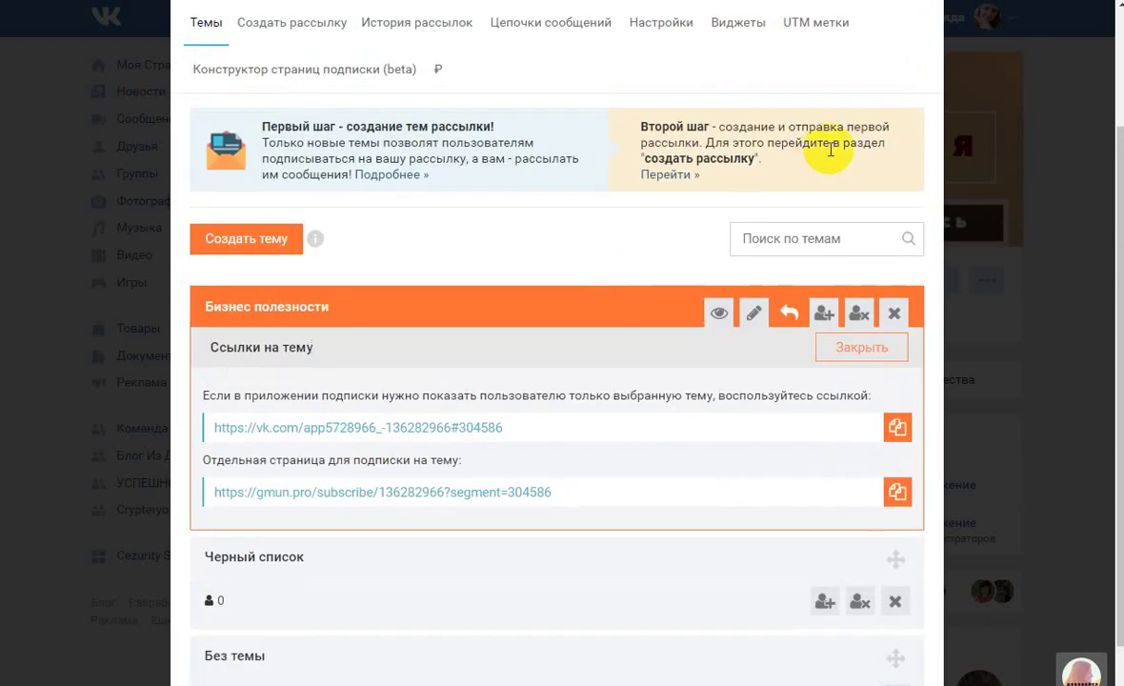
scroll(757, 219, "up", 2)
left_click(913, 50)
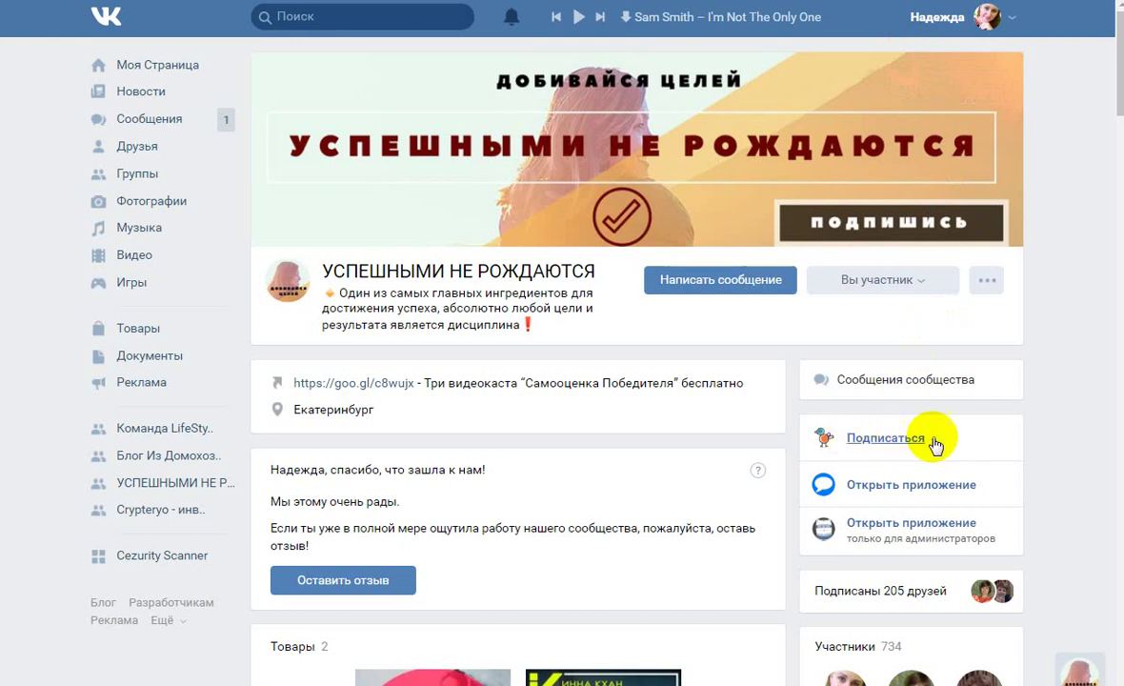
left_click(969, 446)
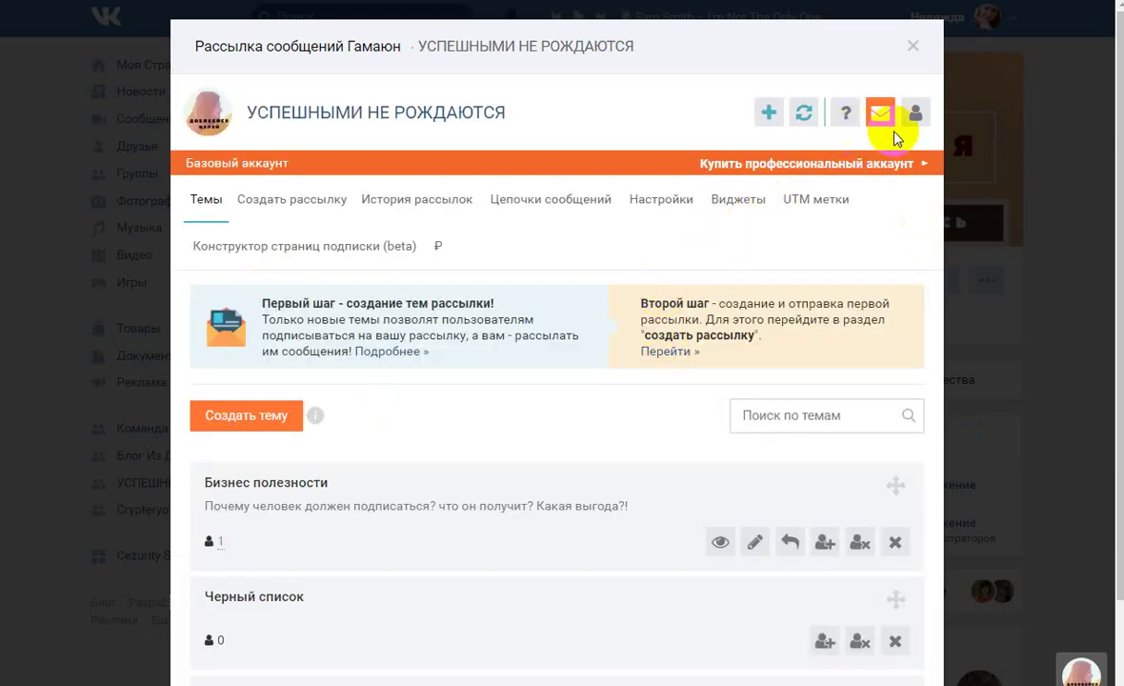
left_click(916, 115)
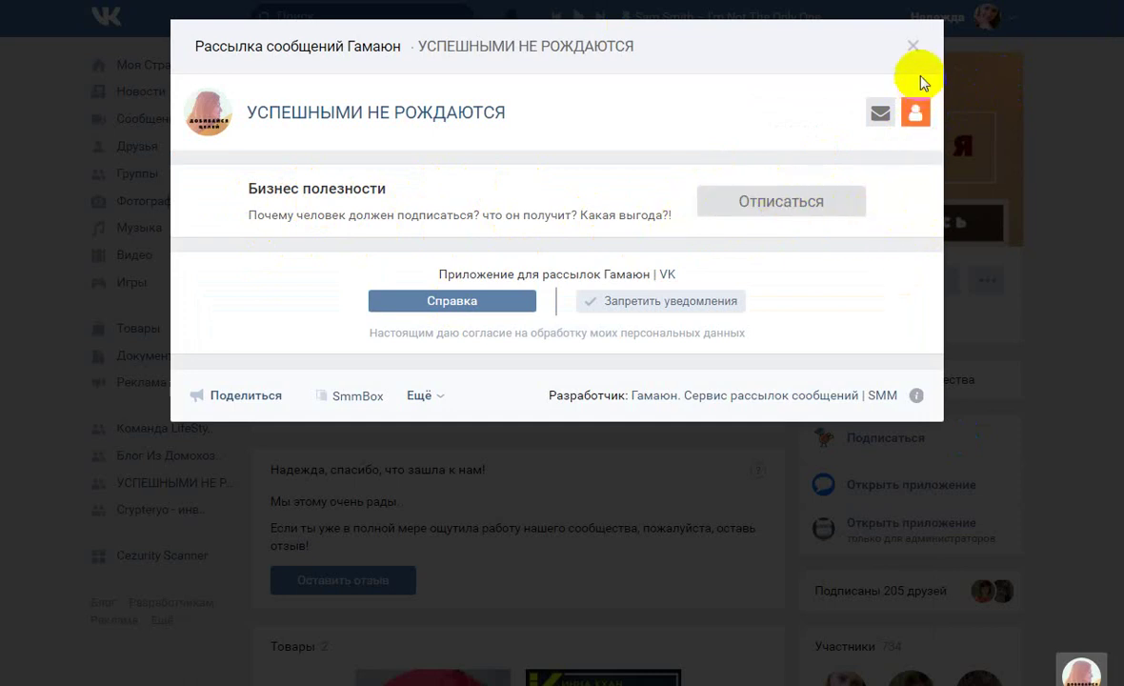
left_click(913, 46)
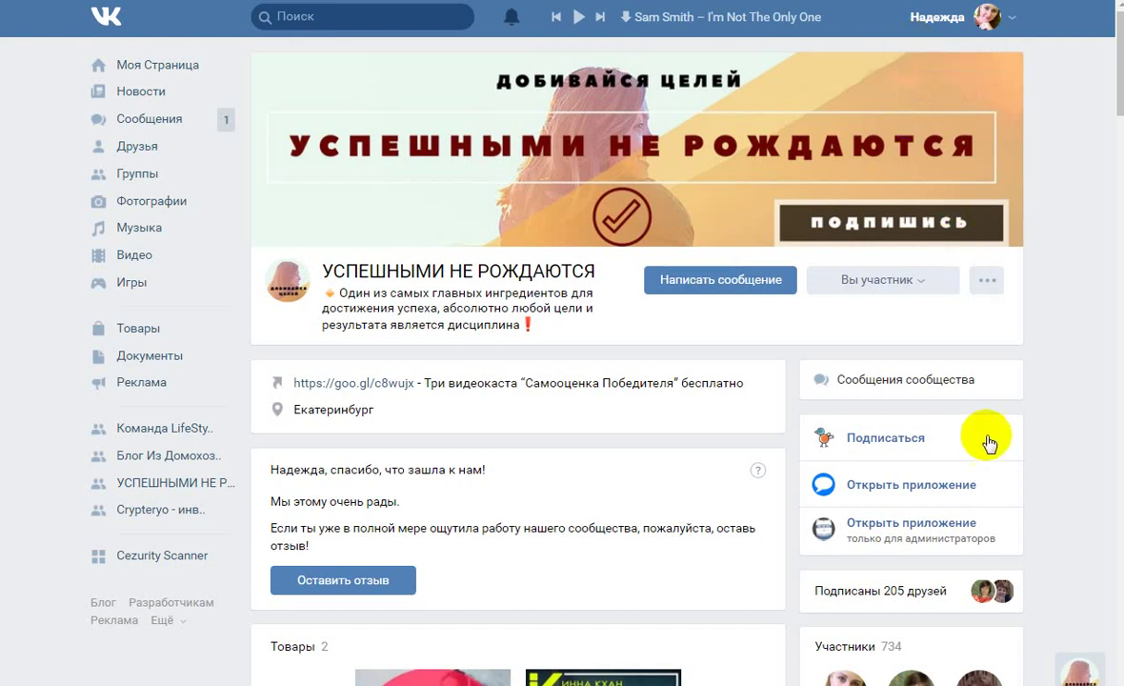
left_click(988, 445)
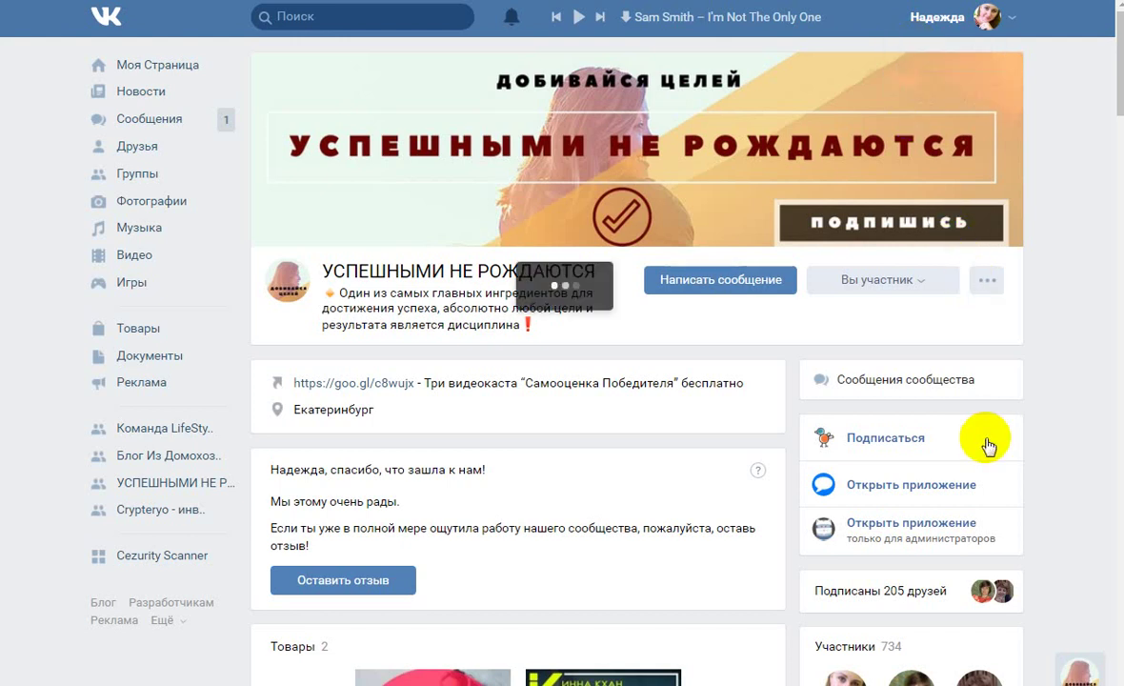